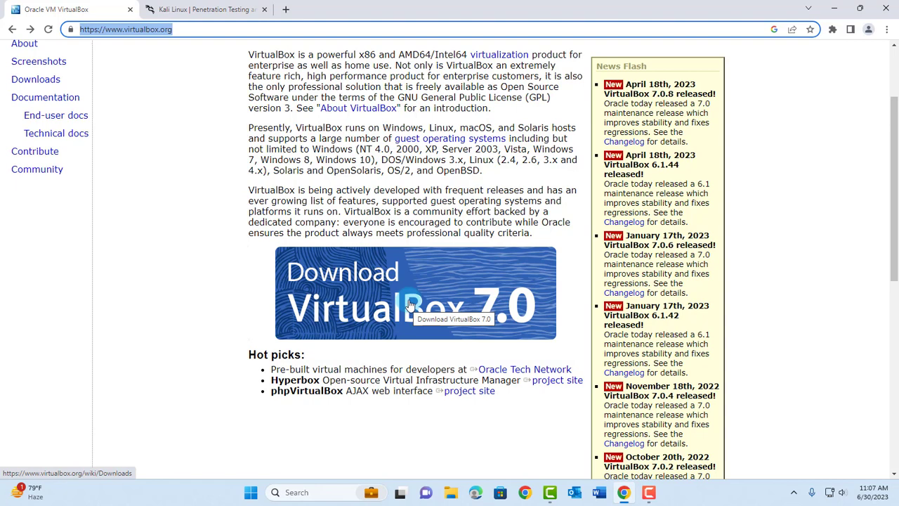
# Download the VirtualBox 7.0.8 installer for Windows hosts from virtualbox.org.
pyautogui.click(411, 304)
pyautogui.doubleClick(284, 251)
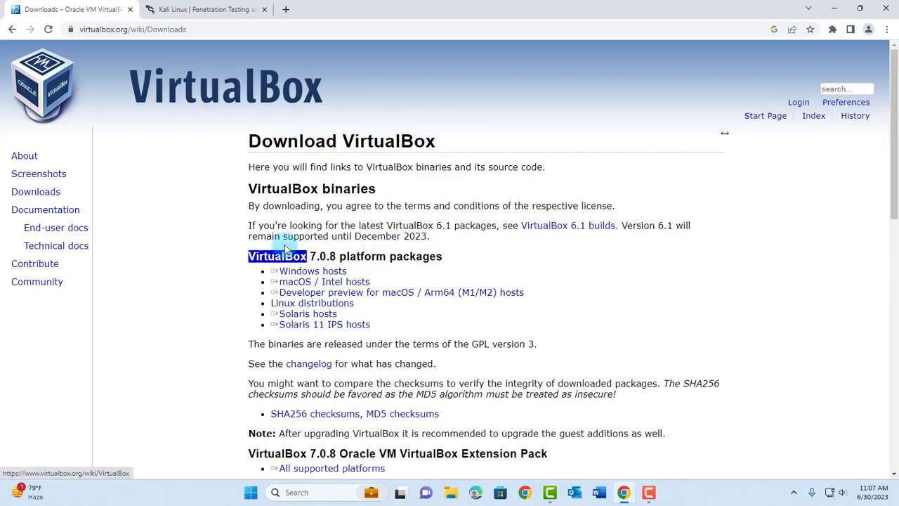
pyautogui.tripleClick(301, 271)
pyautogui.moveTo(305, 274); pyautogui.dragTo(518, 295)
# Run the downloaded VirtualBox installer and accept its default features.
pyautogui.click(120, 463)
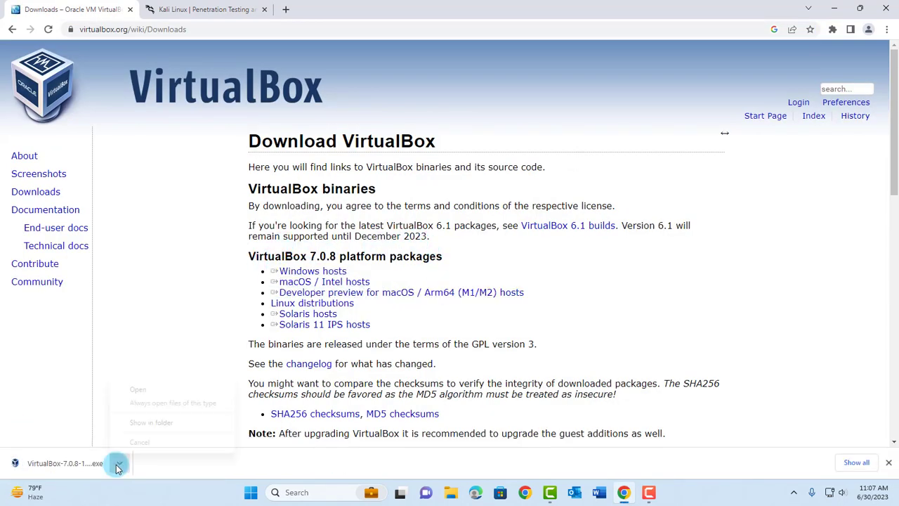
pyautogui.click(138, 391)
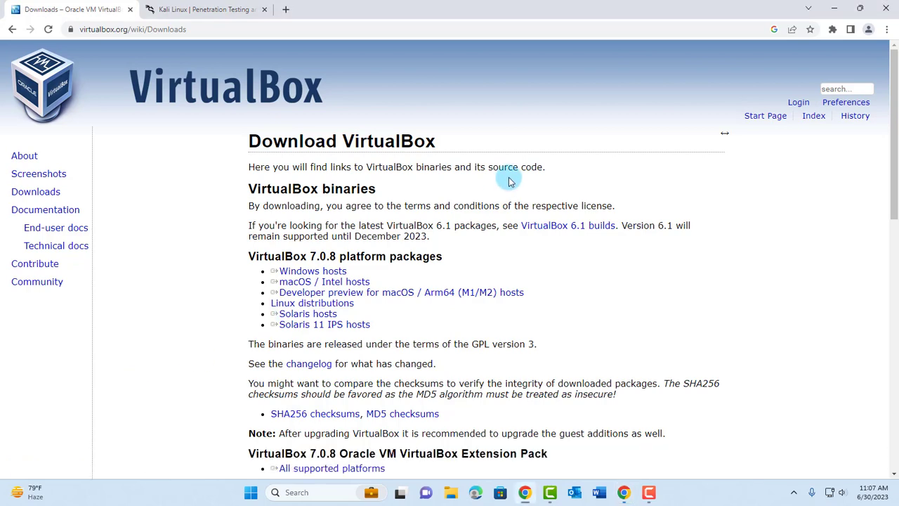
pyautogui.click(511, 336)
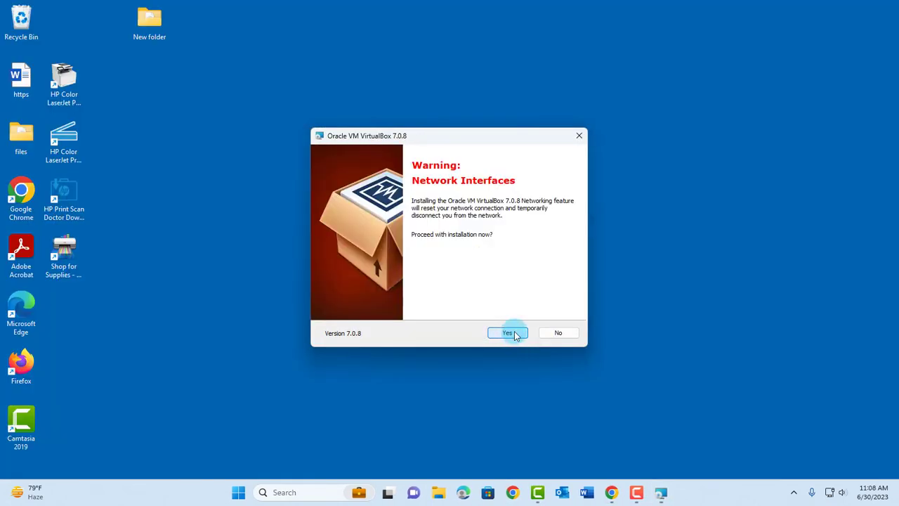
# Accept the network and Python dependency prompts, install, and finish with 'Start after installation' unticked.
pyautogui.click(513, 333)
pyautogui.click(515, 338)
pyautogui.click(511, 334)
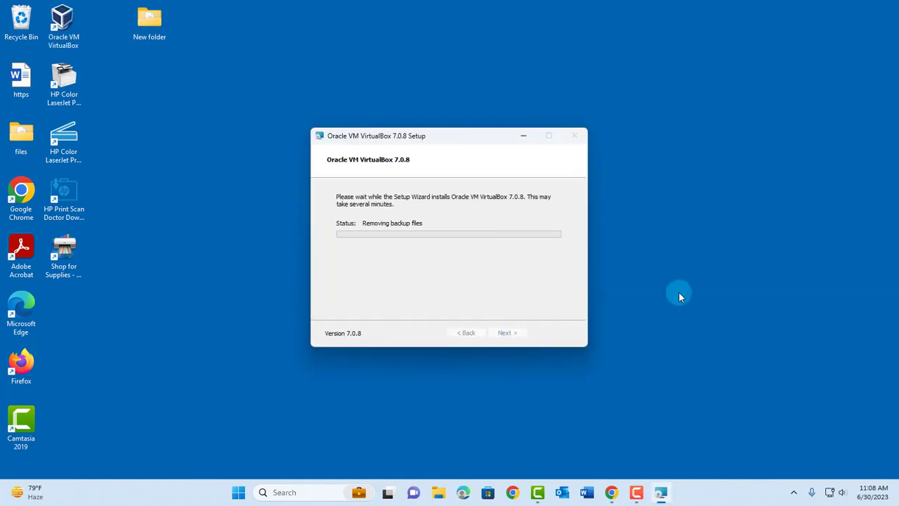
pyautogui.click(415, 236)
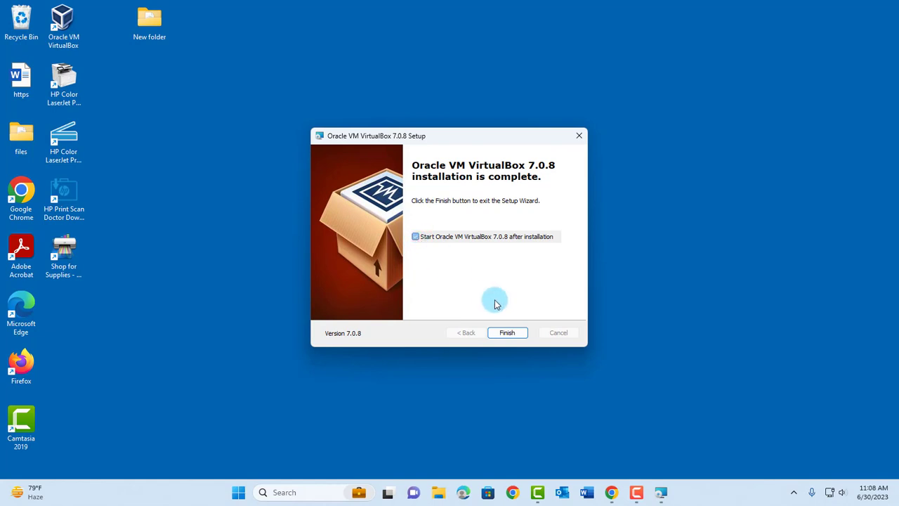
pyautogui.click(507, 331)
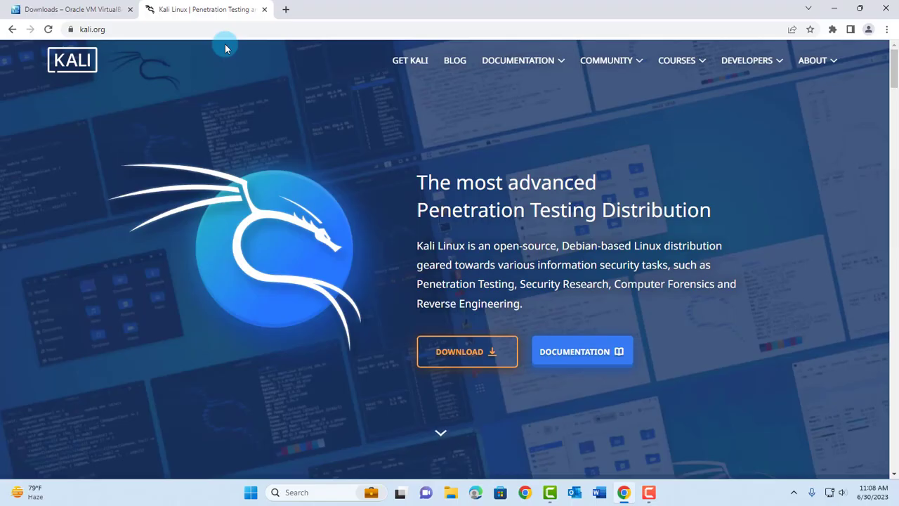
# Go to kali.org's Get Kali page and scroll to the Installer Images section.
pyautogui.click(130, 29)
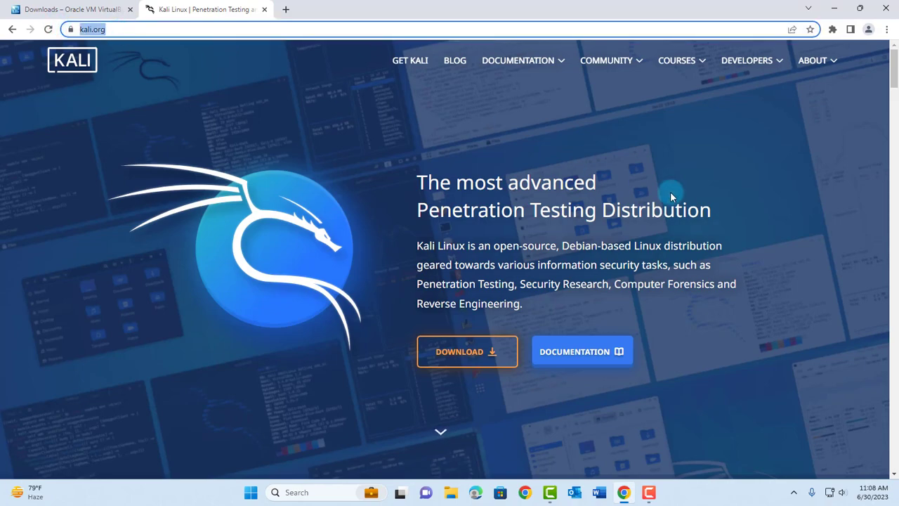
pyautogui.click(444, 346)
pyautogui.scroll(-9, 778, 265)
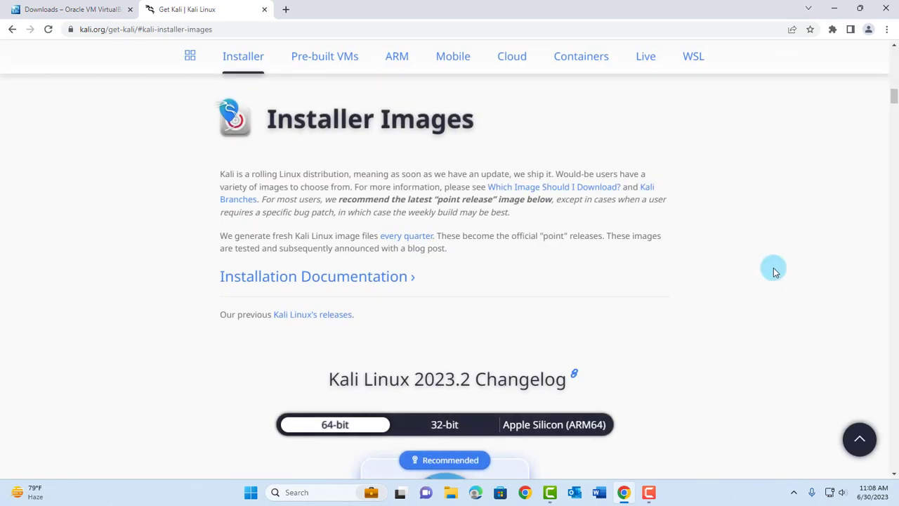
pyautogui.scroll(-4, 777, 273)
pyautogui.scroll(1, 780, 274)
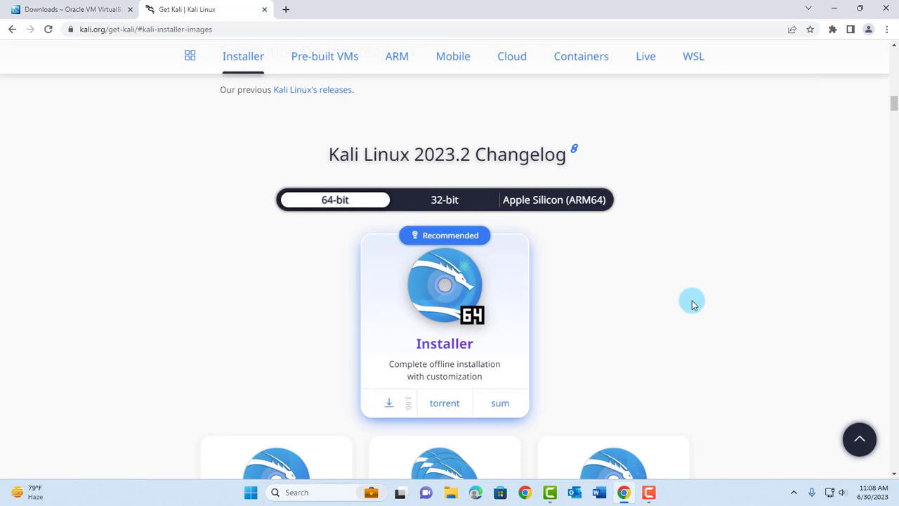
pyautogui.scroll(-2, 695, 301)
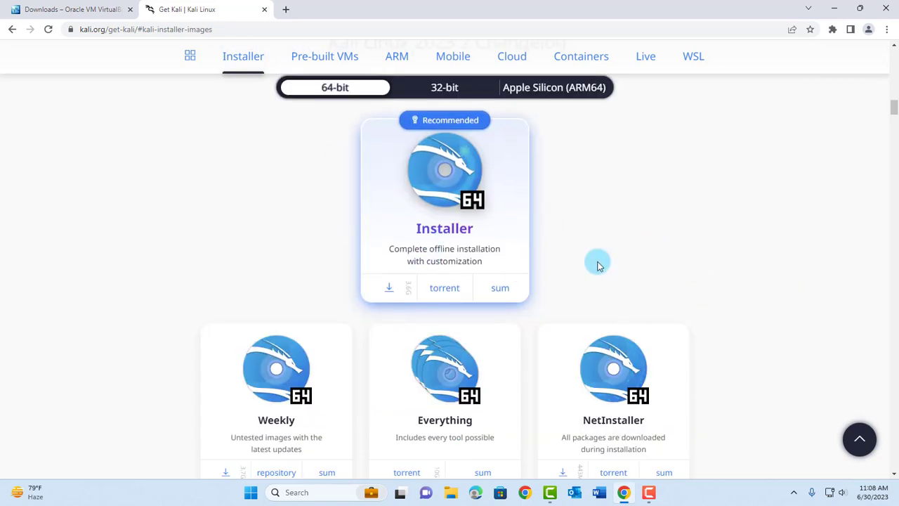
pyautogui.scroll(-2, 808, 325)
pyautogui.scroll(2, 809, 325)
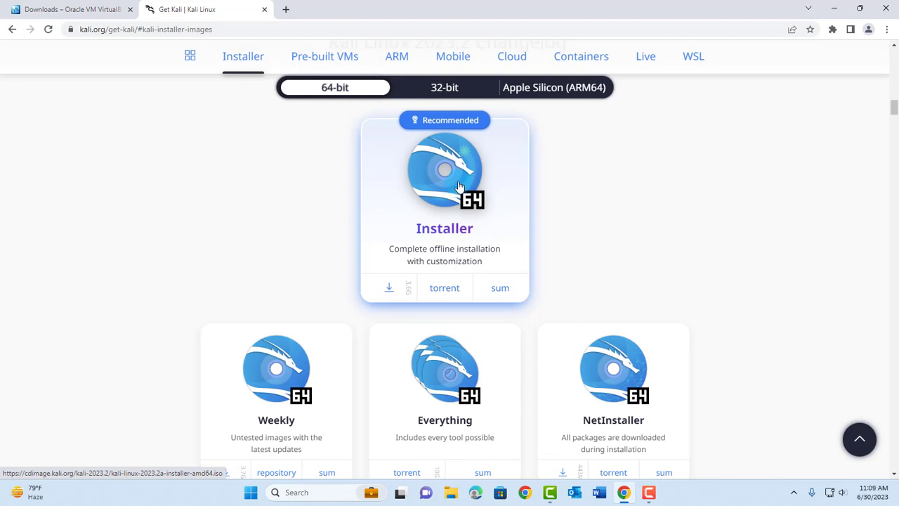
# Download the 64-bit Kali 2023.2 Installer image, then minimize Chrome to the desktop.
pyautogui.click(386, 287)
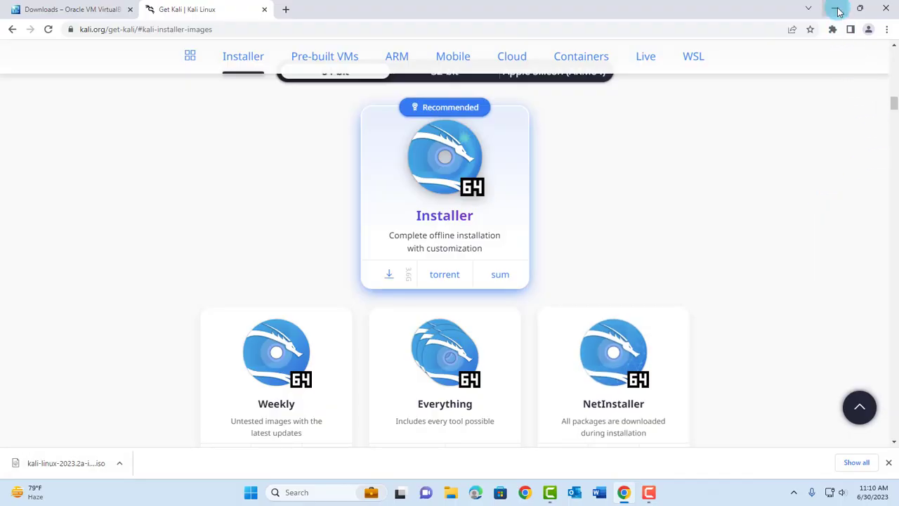
pyautogui.click(835, 8)
pyautogui.press('super+d')
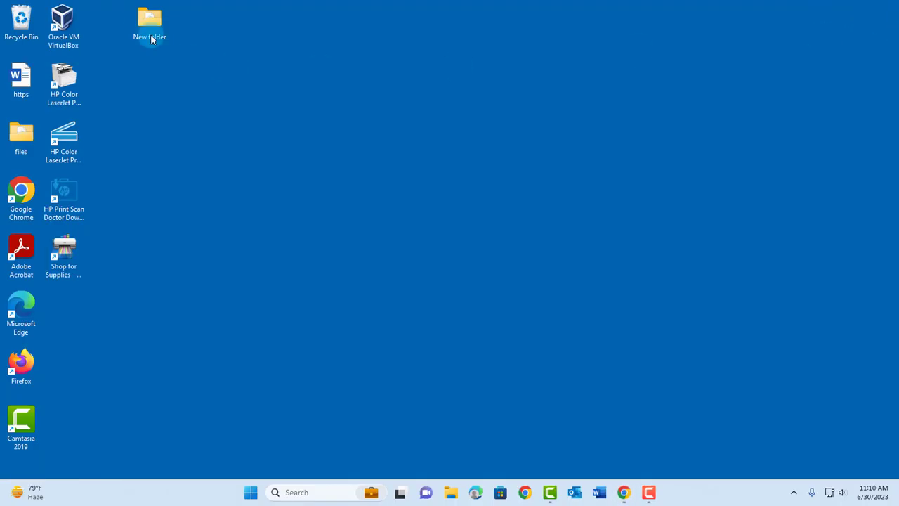
pyautogui.doubleClick(143, 21)
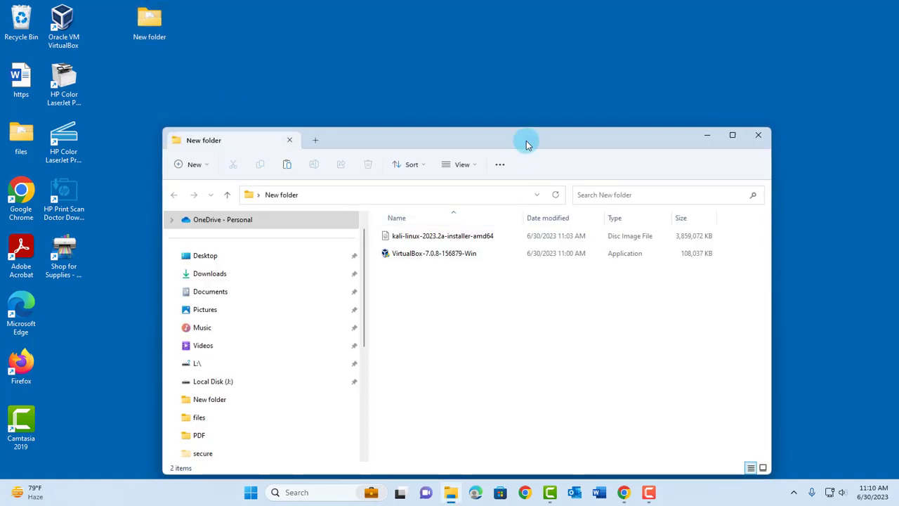
pyautogui.moveTo(526, 140); pyautogui.dragTo(505, 102)
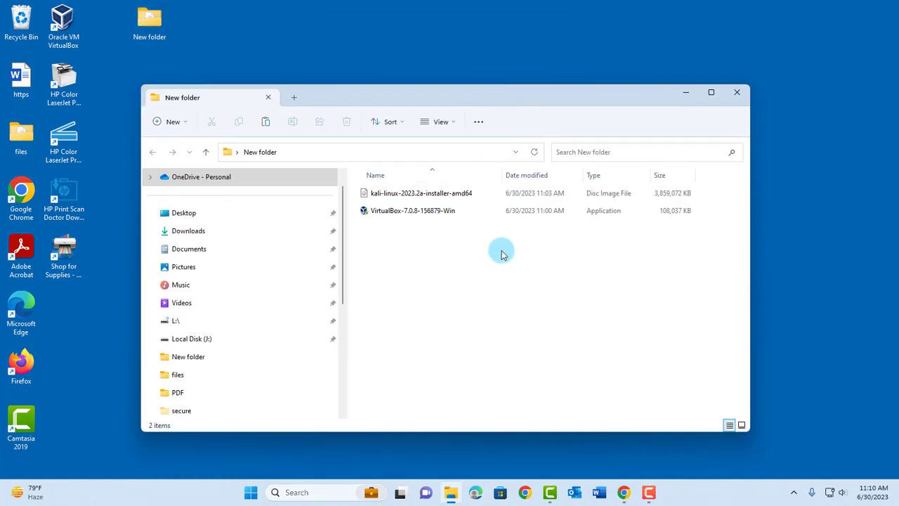
pyautogui.click(738, 92)
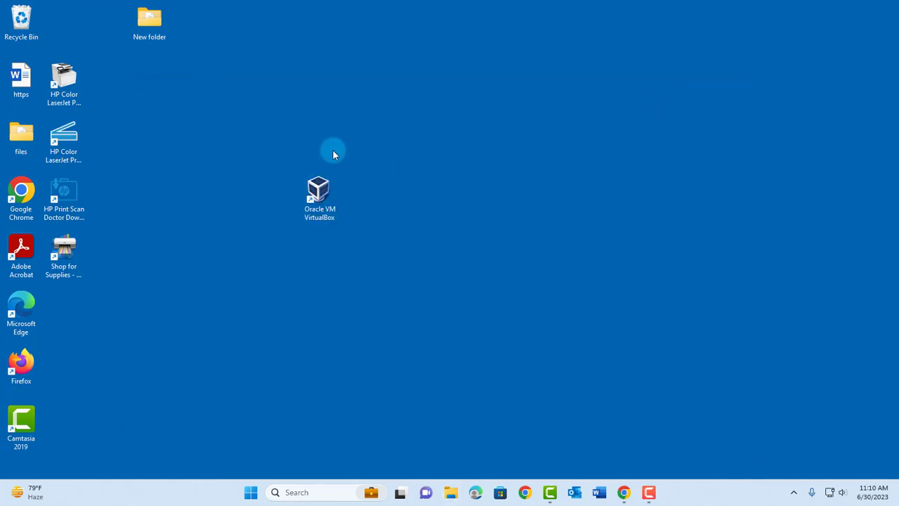
# Launch VirtualBox maximized and name a new virtual machine 'kalilinux'.
pyautogui.doubleClick(318, 184)
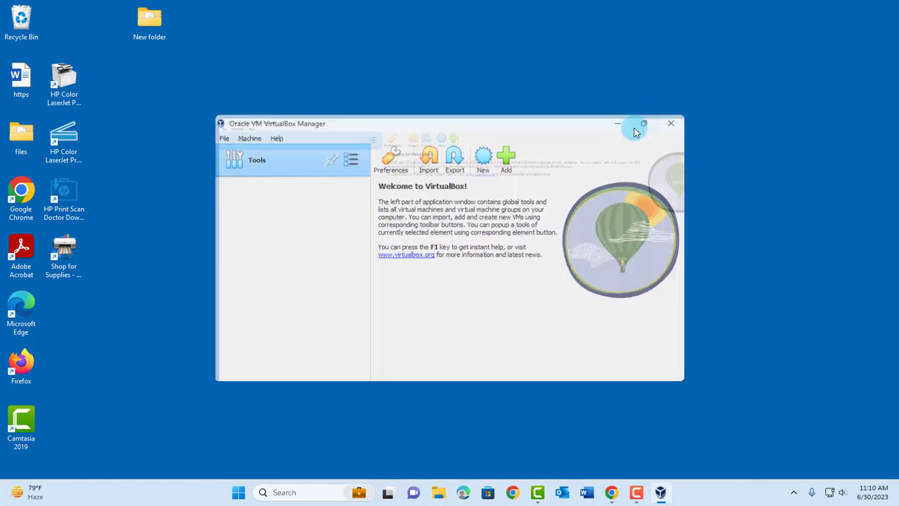
pyautogui.click(630, 121)
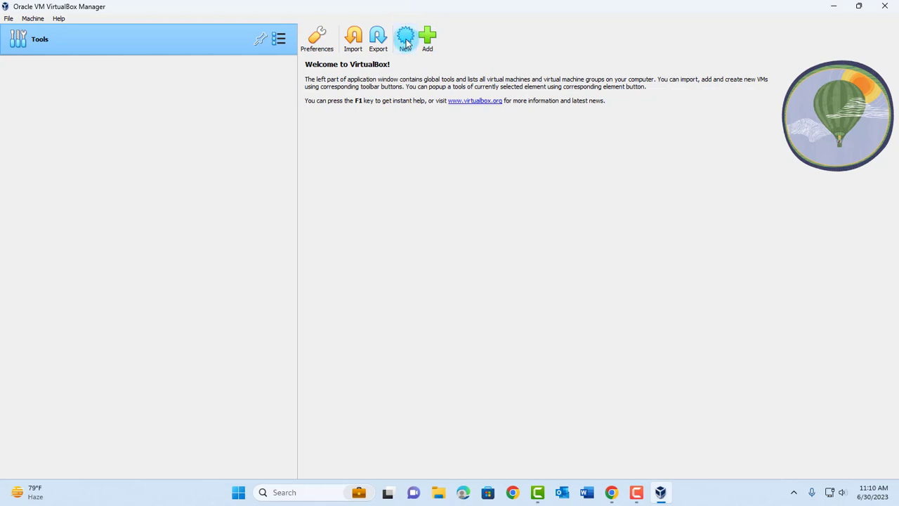
pyautogui.click(406, 43)
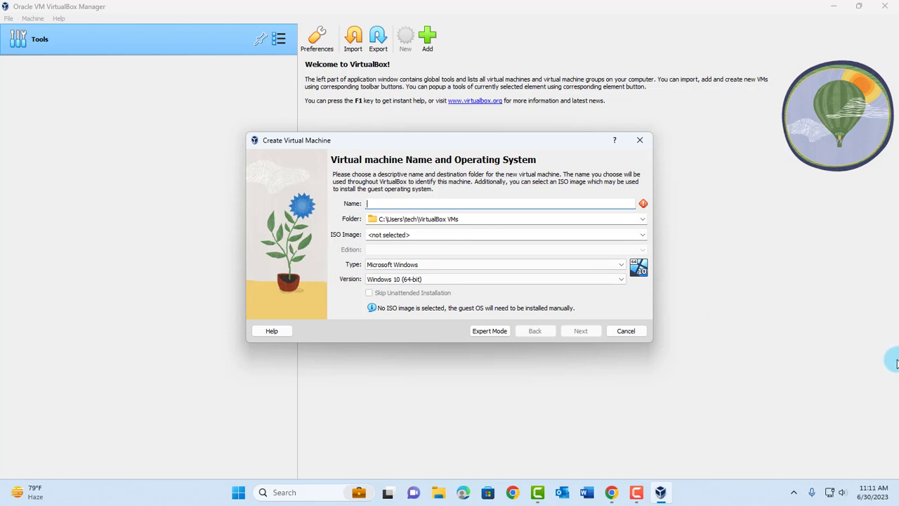
pyautogui.write('kali')
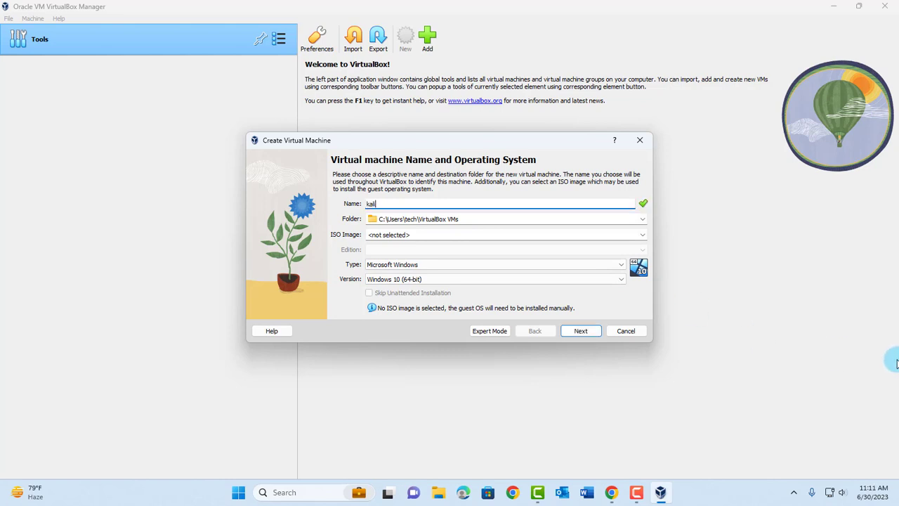
pyautogui.write('linux')
pyautogui.moveTo(449, 218); pyautogui.dragTo(362, 219)
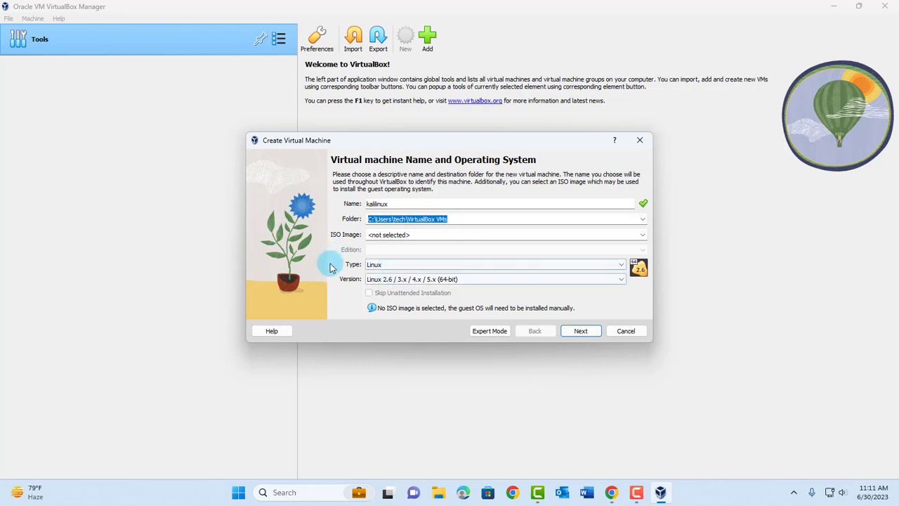
# Set the machine's version to Debian 11 Bullseye (64-bit).
pyautogui.click(619, 282)
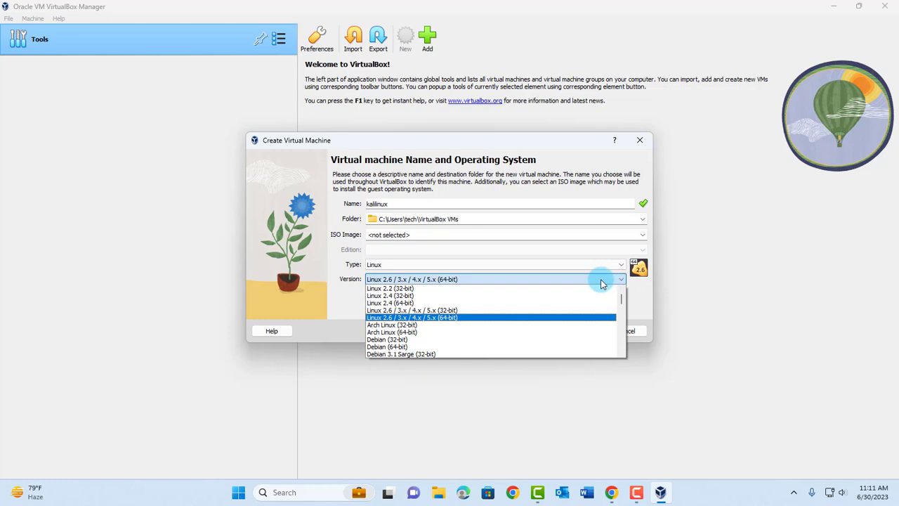
pyautogui.scroll(-7, 387, 321)
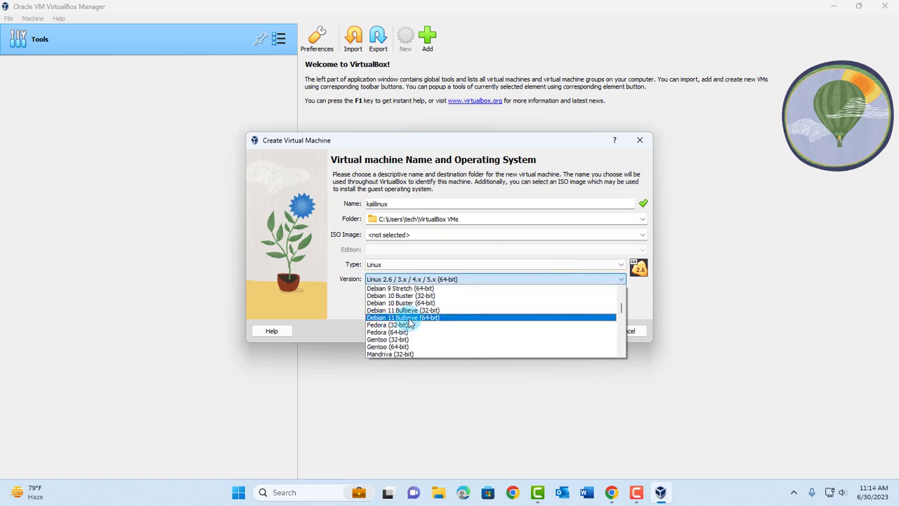
pyautogui.click(424, 321)
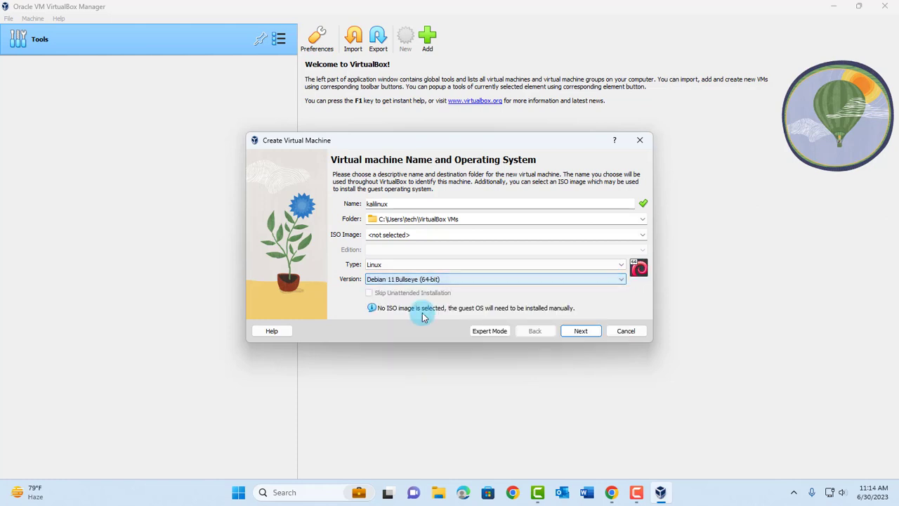
# Give the kalilinux VM 10000 MB base memory and 3 processors.
pyautogui.click(588, 331)
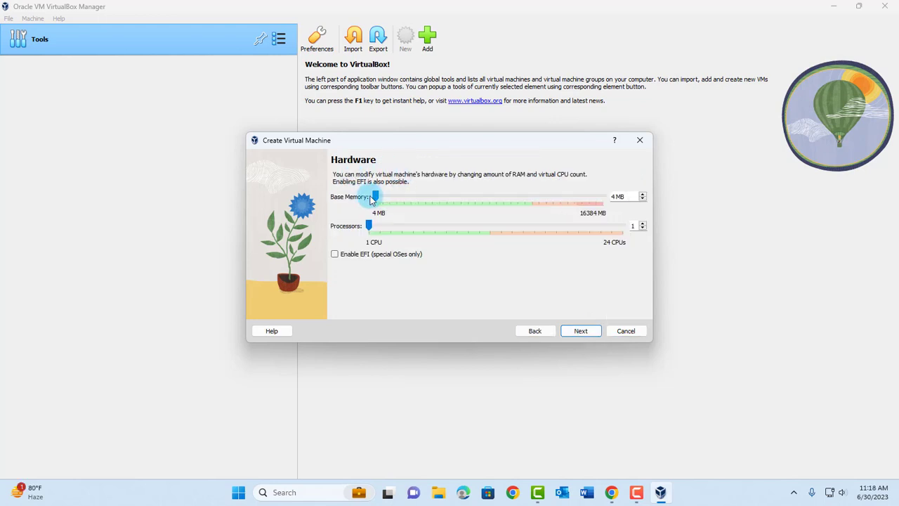
pyautogui.moveTo(390, 200); pyautogui.dragTo(519, 200)
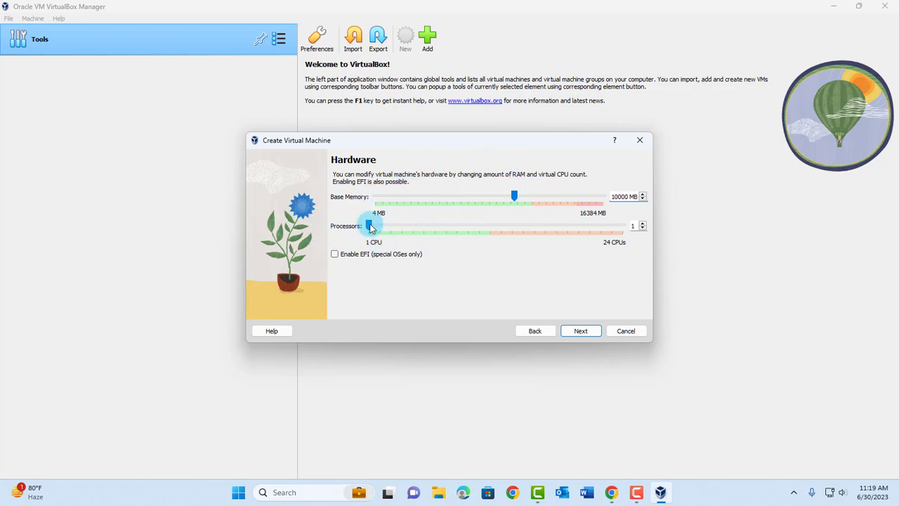
pyautogui.moveTo(371, 227); pyautogui.dragTo(383, 228)
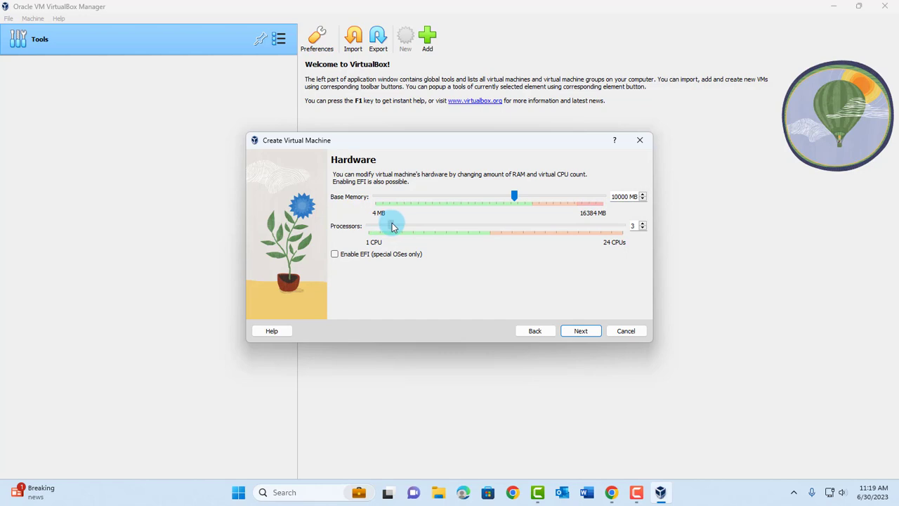
# Set the virtual hard disk to 50 GB and create the machine from the Summary.
pyautogui.click(580, 331)
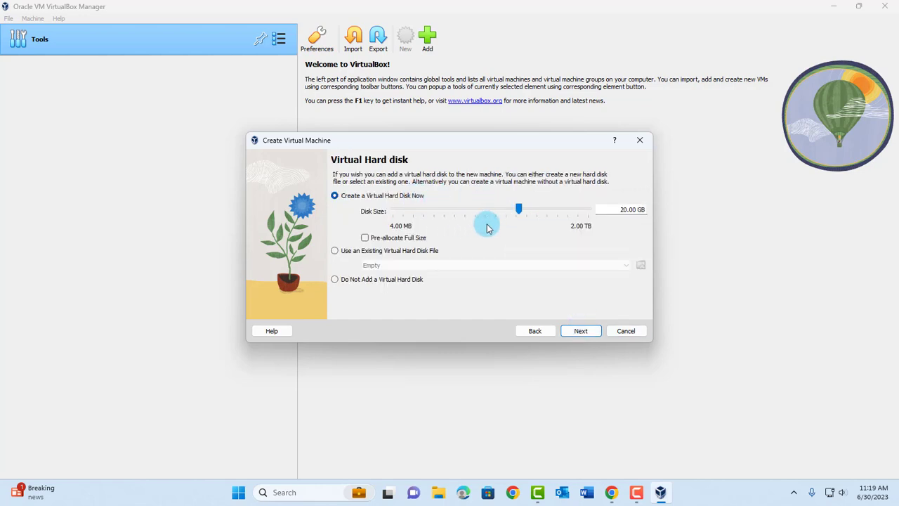
pyautogui.moveTo(518, 208); pyautogui.dragTo(527, 212)
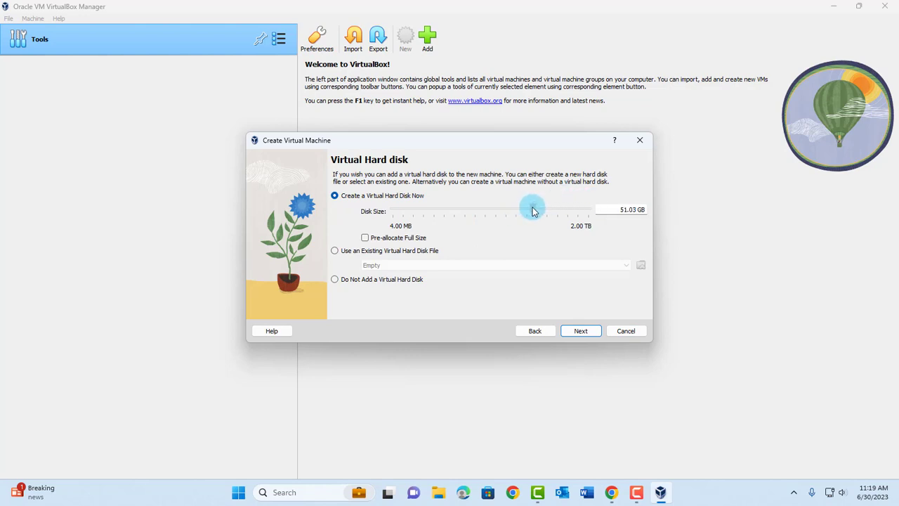
pyautogui.click(625, 210)
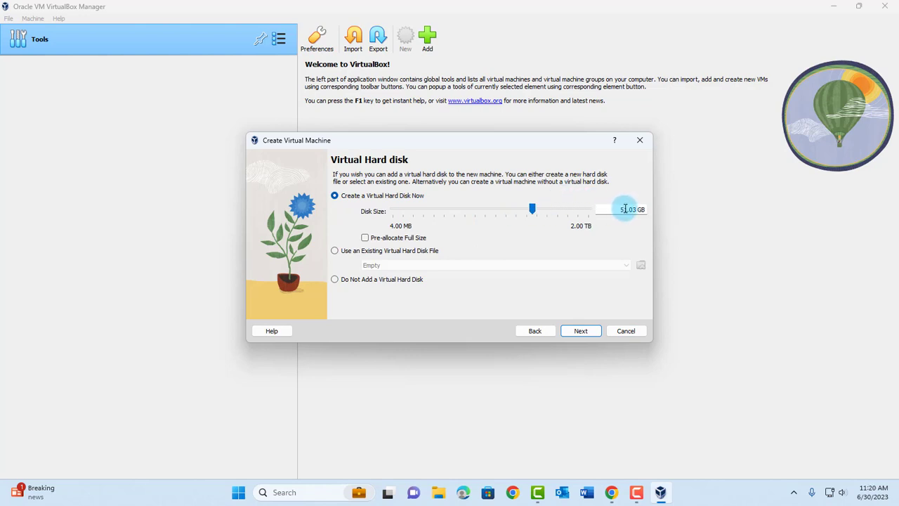
pyautogui.click(641, 213)
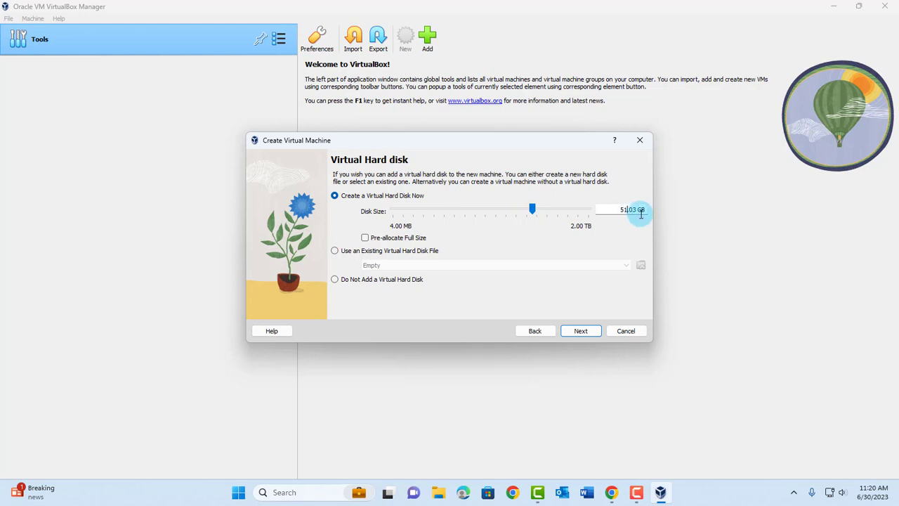
pyautogui.press('BackSpace')
pyautogui.write('0')
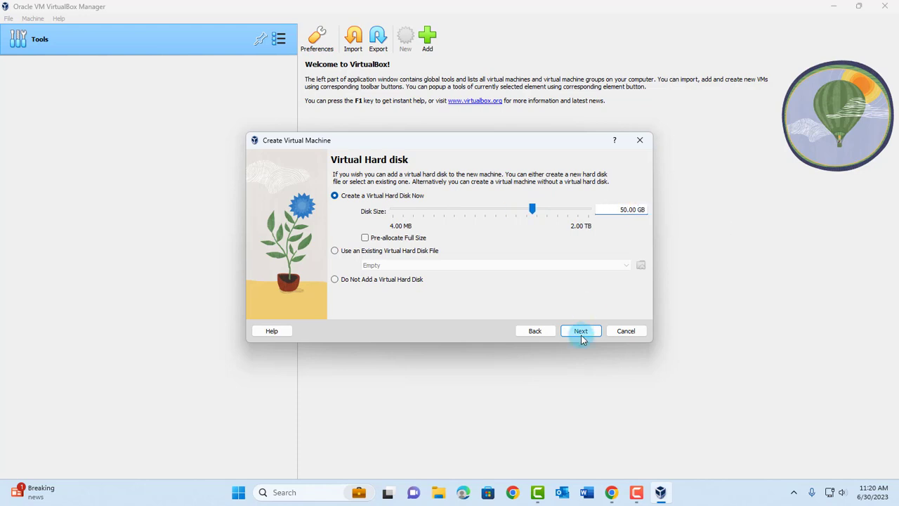
pyautogui.click(582, 330)
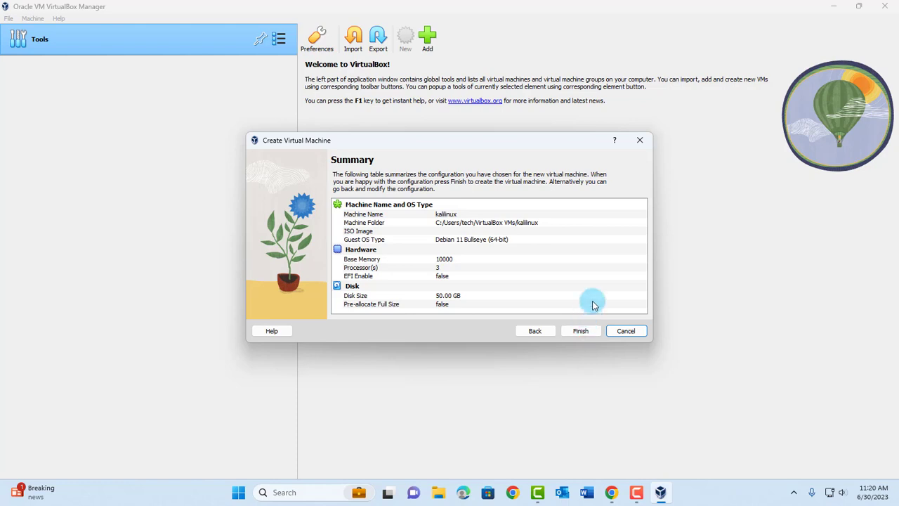
pyautogui.click(587, 330)
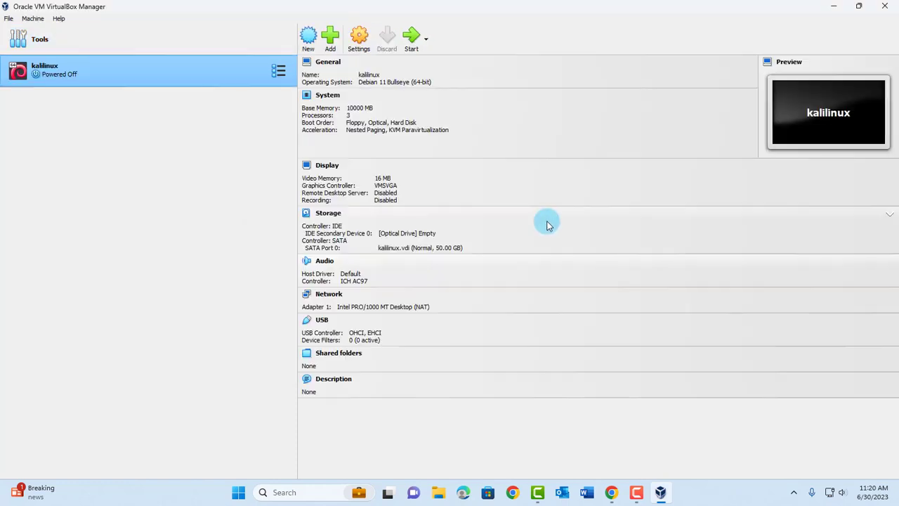
# Set Shared Clipboard to Bidirectional under General > Advanced, leaving Drag'n'Drop disabled.
pyautogui.click(364, 42)
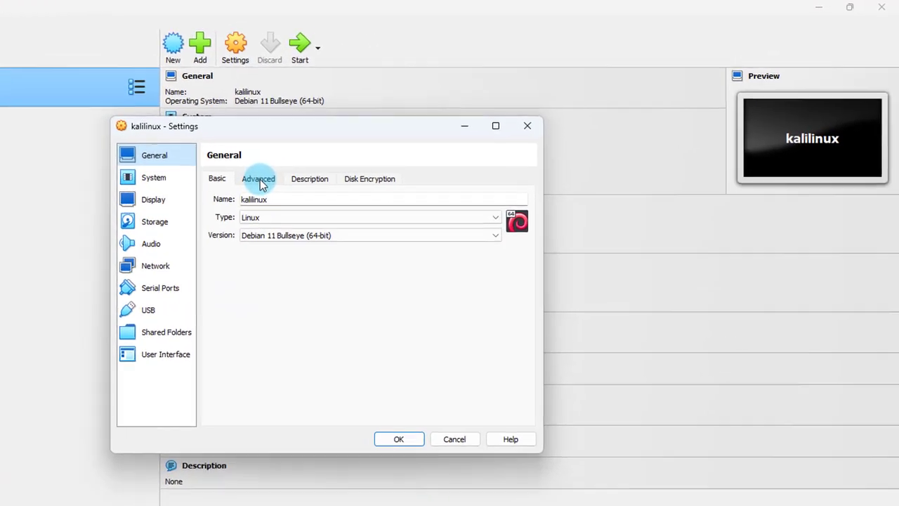
pyautogui.click(378, 146)
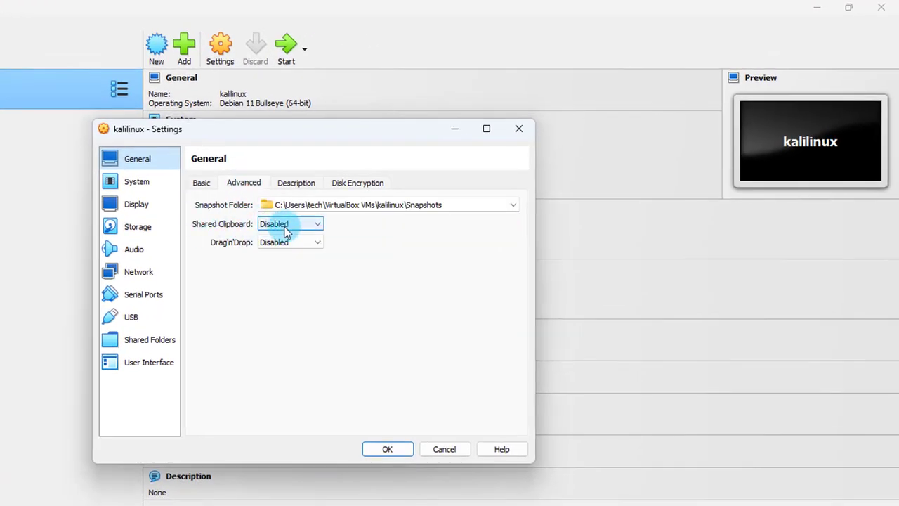
pyautogui.click(288, 224)
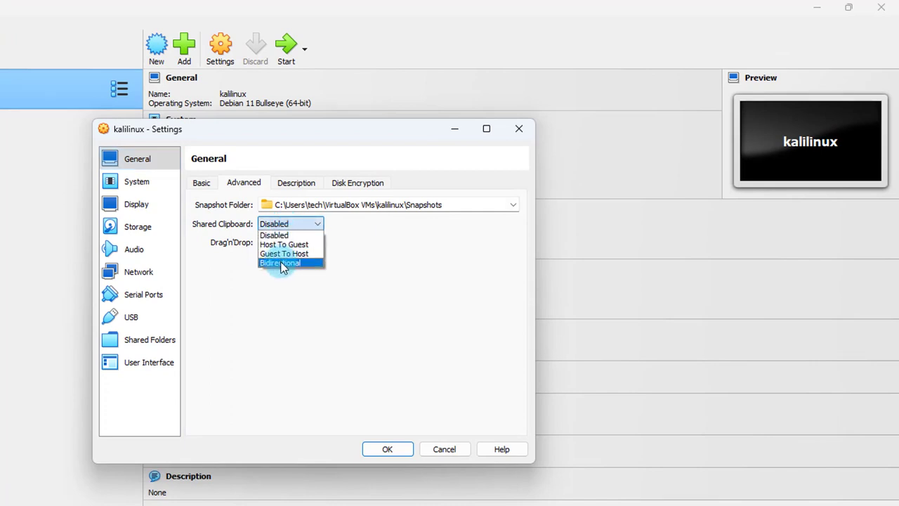
pyautogui.click(281, 263)
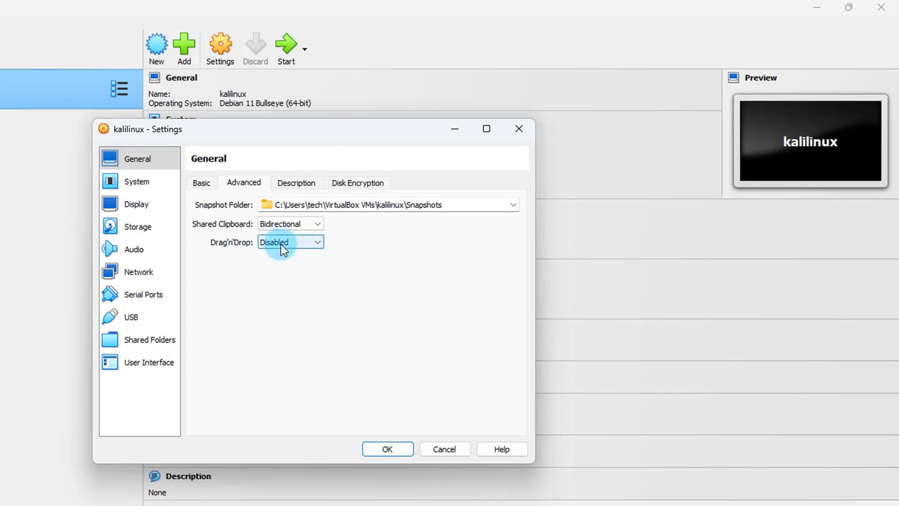
pyautogui.click(281, 244)
pyautogui.click(281, 247)
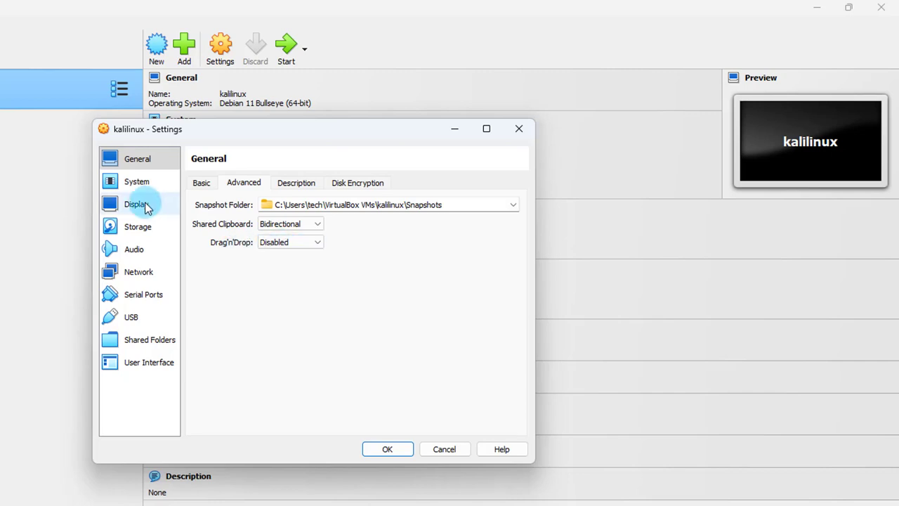
# Set display video memory to 128 MB with VMSVGA and 3D acceleration enabled.
pyautogui.click(140, 204)
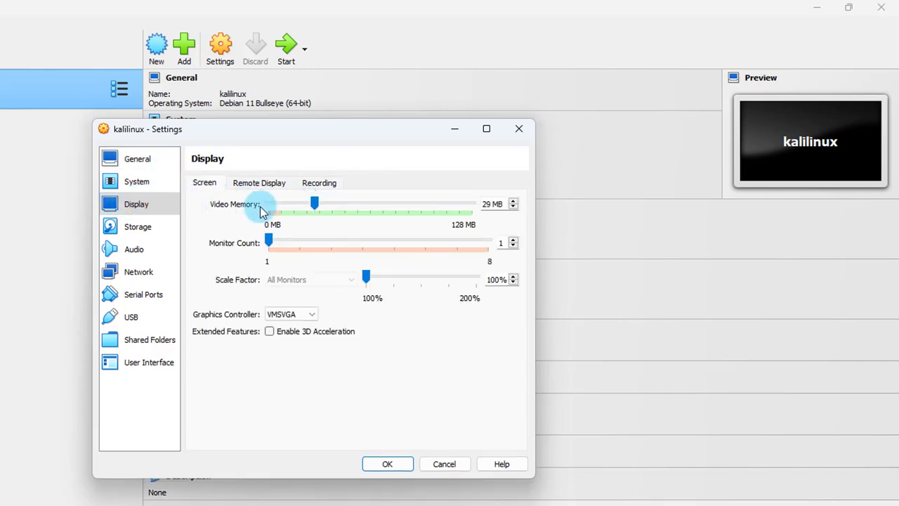
pyautogui.moveTo(313, 203); pyautogui.dragTo(482, 204)
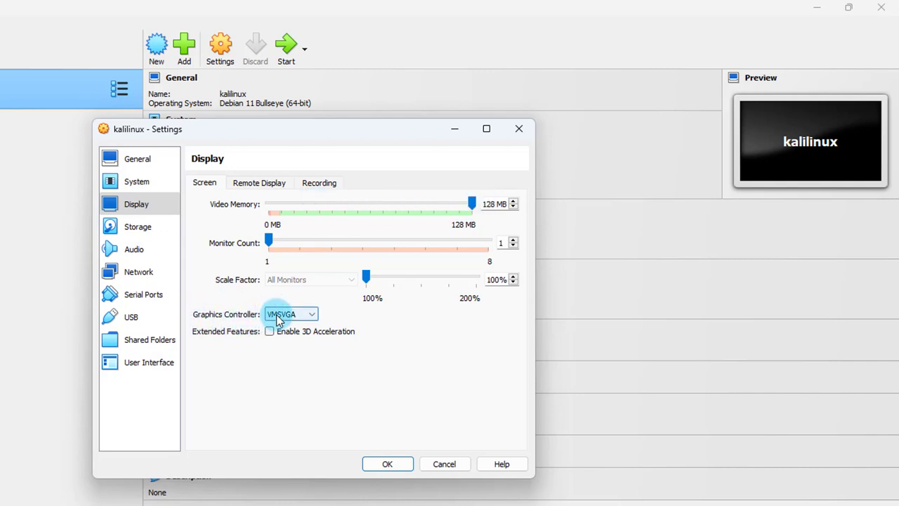
pyautogui.click(309, 318)
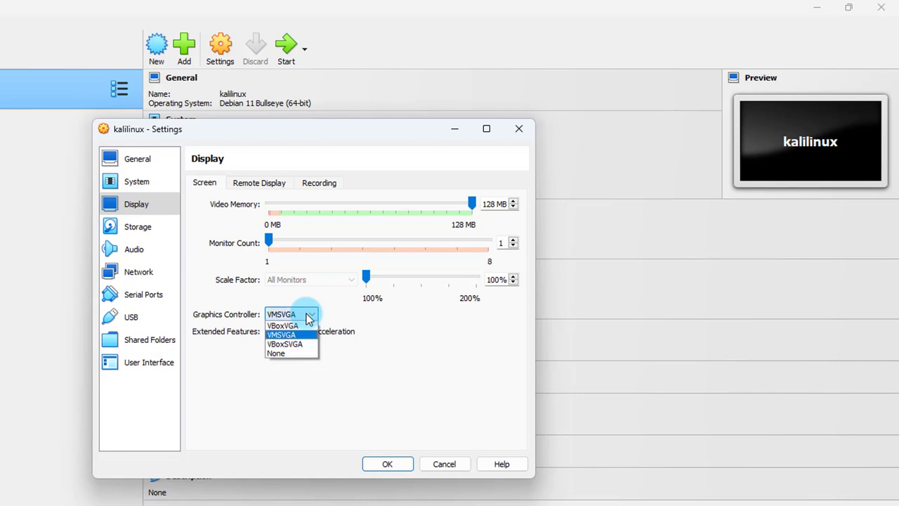
pyautogui.click(311, 316)
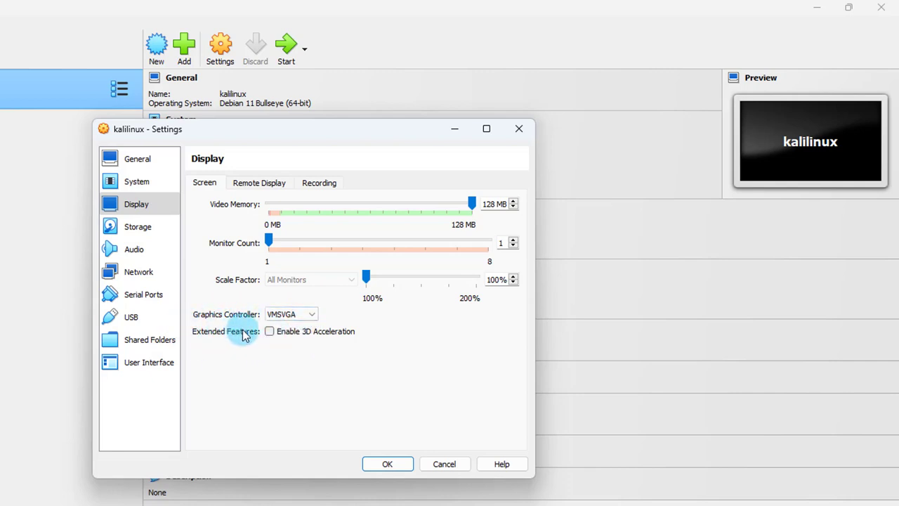
pyautogui.click(270, 334)
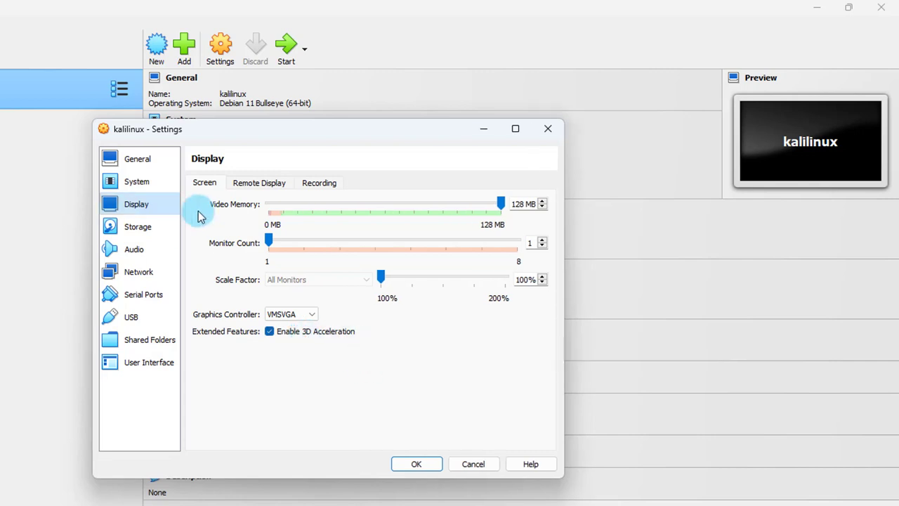
pyautogui.click(138, 227)
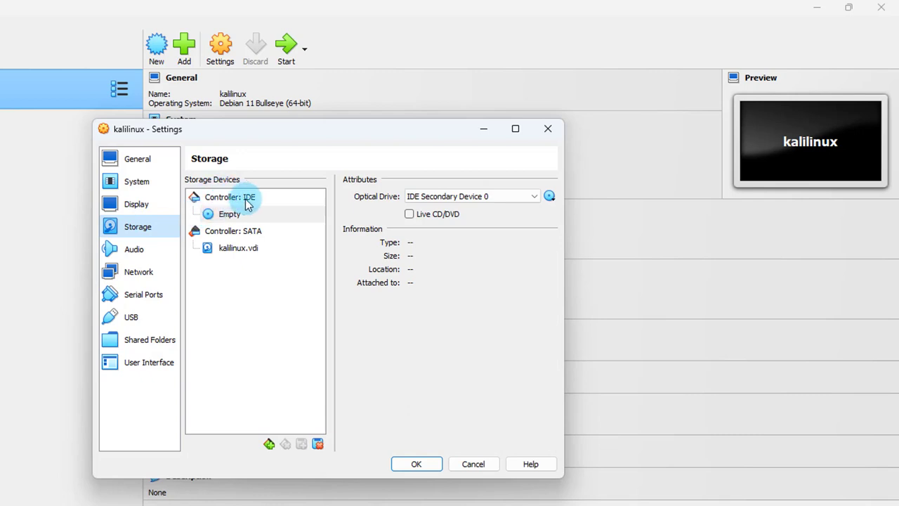
# Mount kali-linux-2023.2a-installer-amd64 ISO in the empty optical drive and save the settings.
pyautogui.click(234, 219)
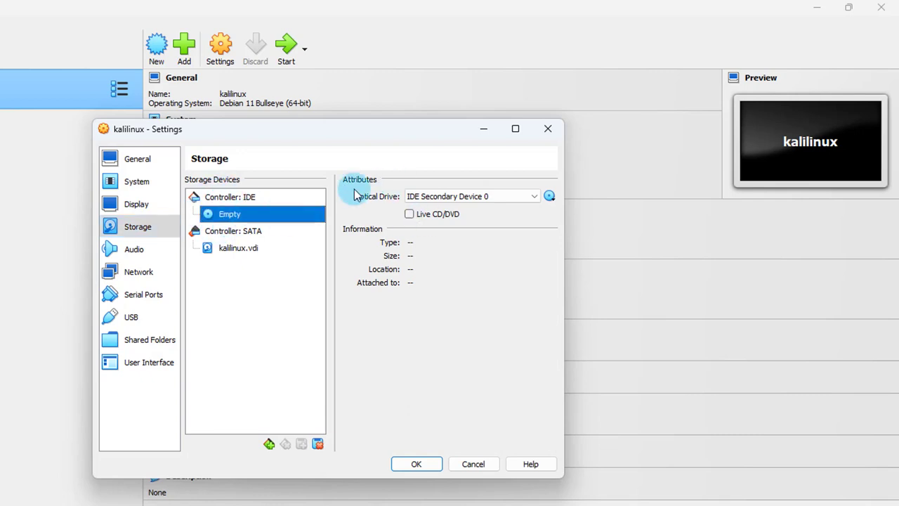
pyautogui.click(550, 196)
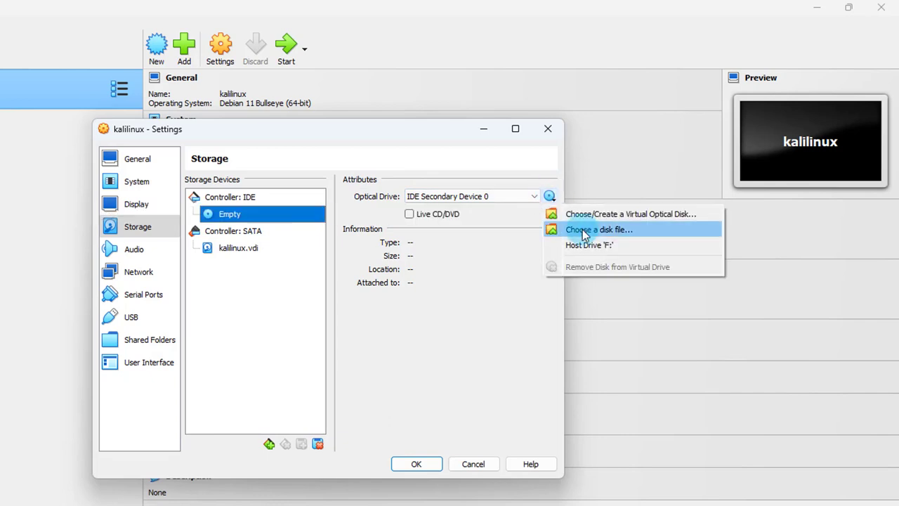
pyautogui.click(583, 231)
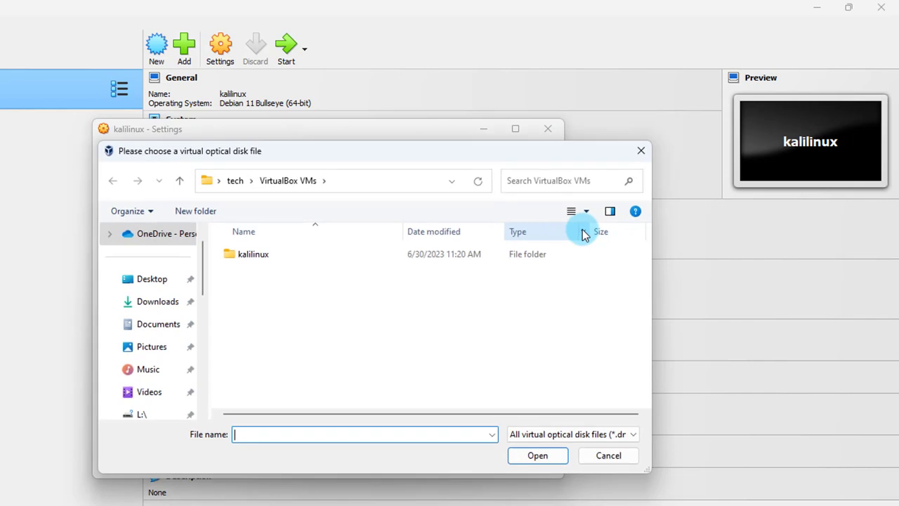
pyautogui.click(152, 279)
pyautogui.doubleClick(245, 279)
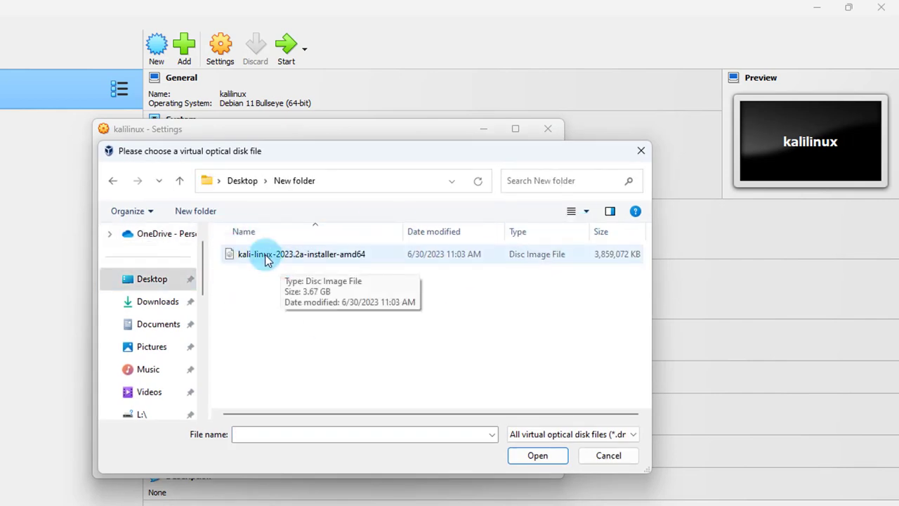
pyautogui.click(336, 259)
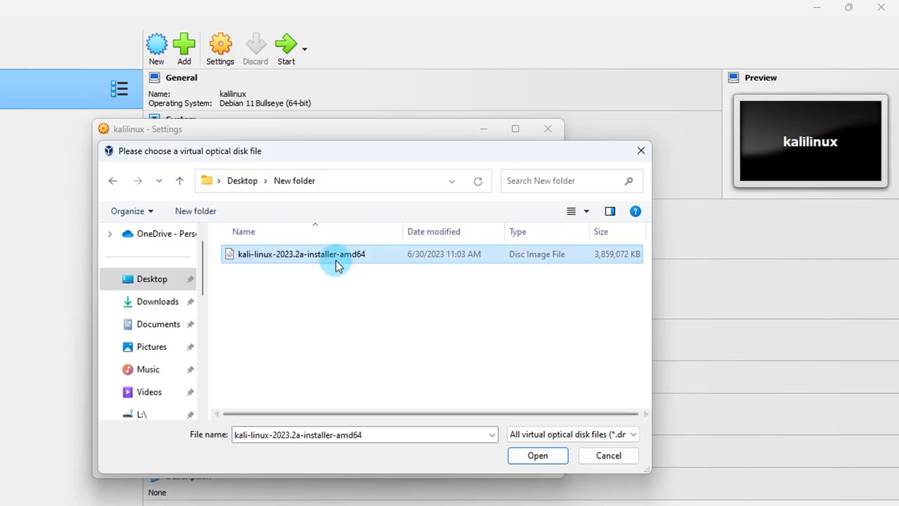
pyautogui.click(516, 457)
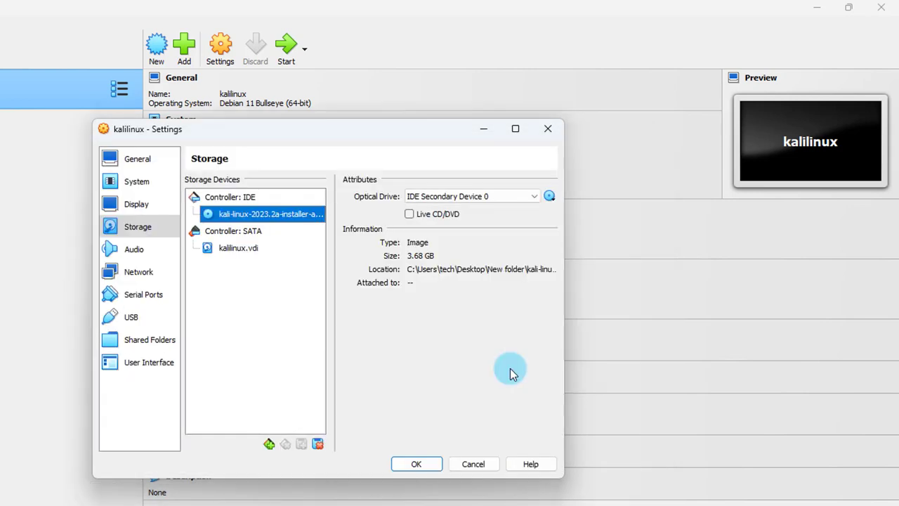
pyautogui.click(428, 466)
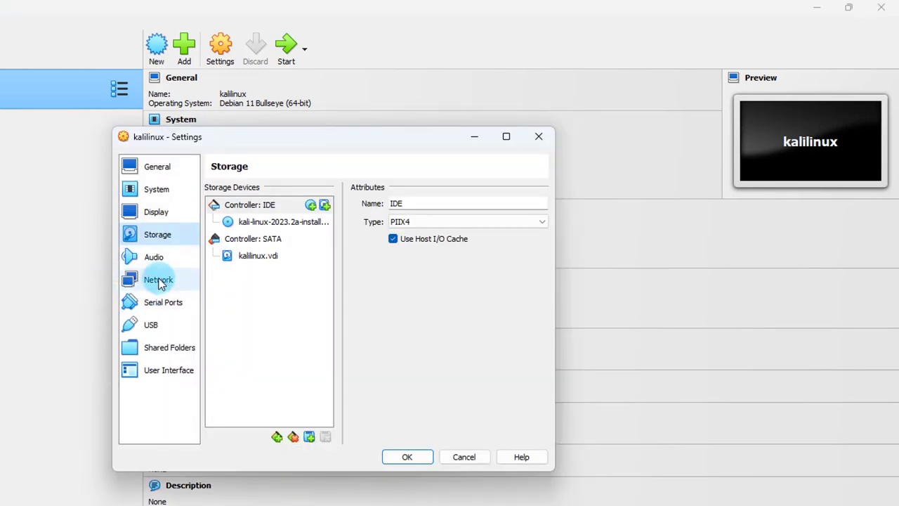
# Leave the network adapter on NAT, maximize the manager window, and start kalilinux.
pyautogui.click(158, 279)
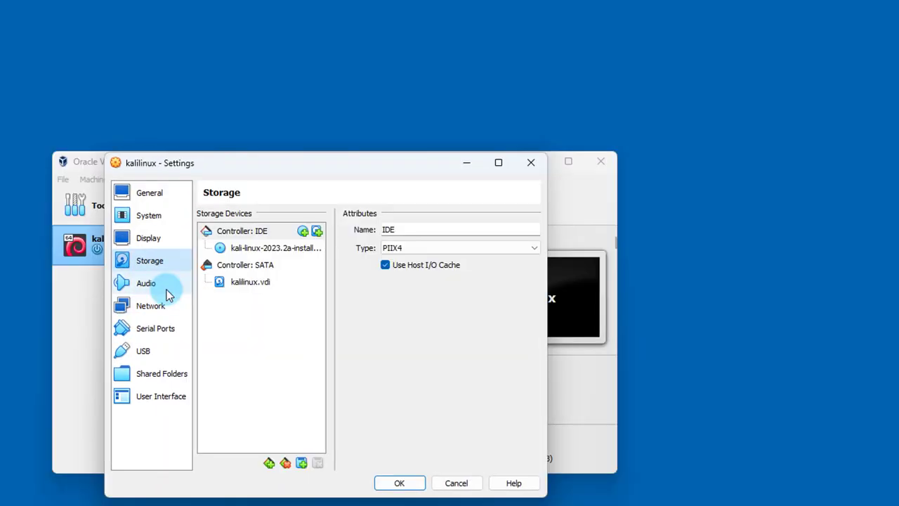
pyautogui.click(160, 306)
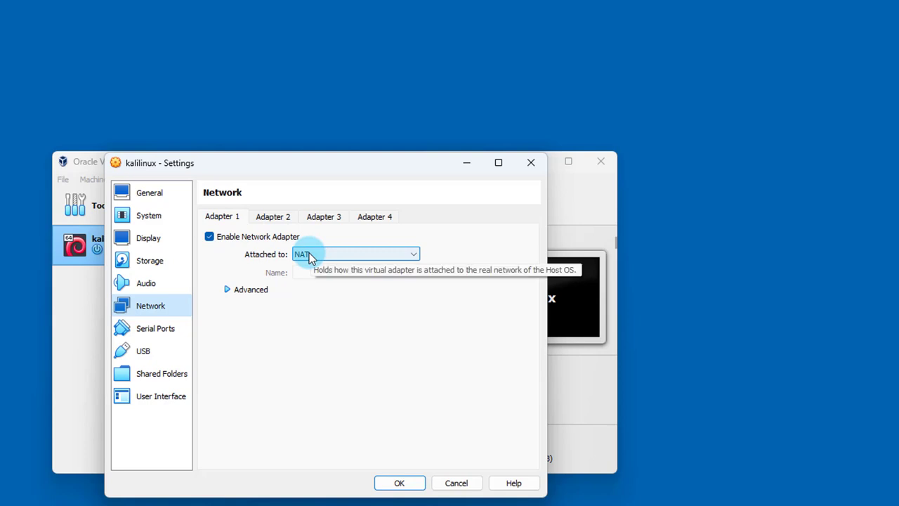
pyautogui.click(404, 483)
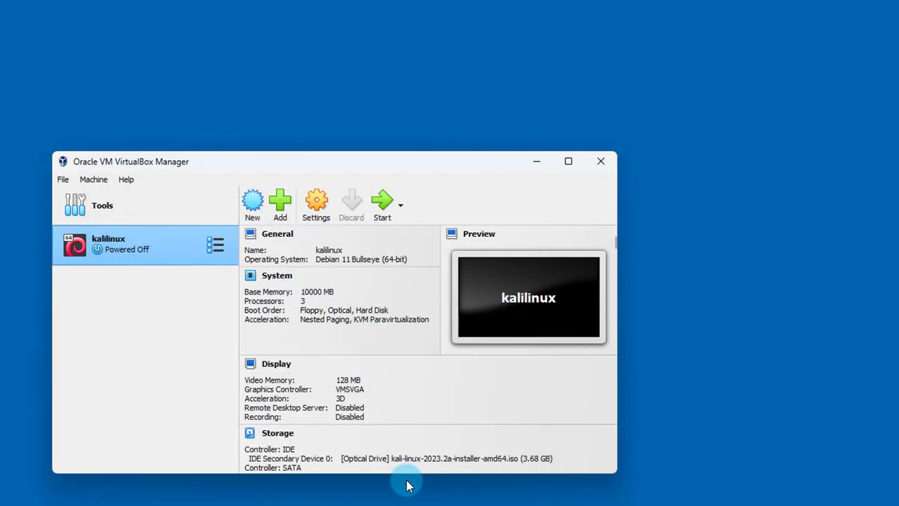
pyautogui.click(569, 162)
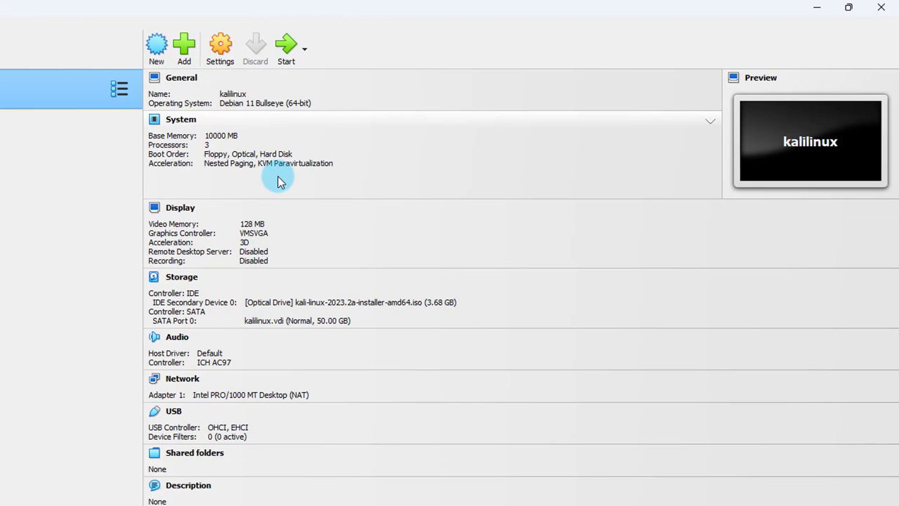
pyautogui.click(293, 41)
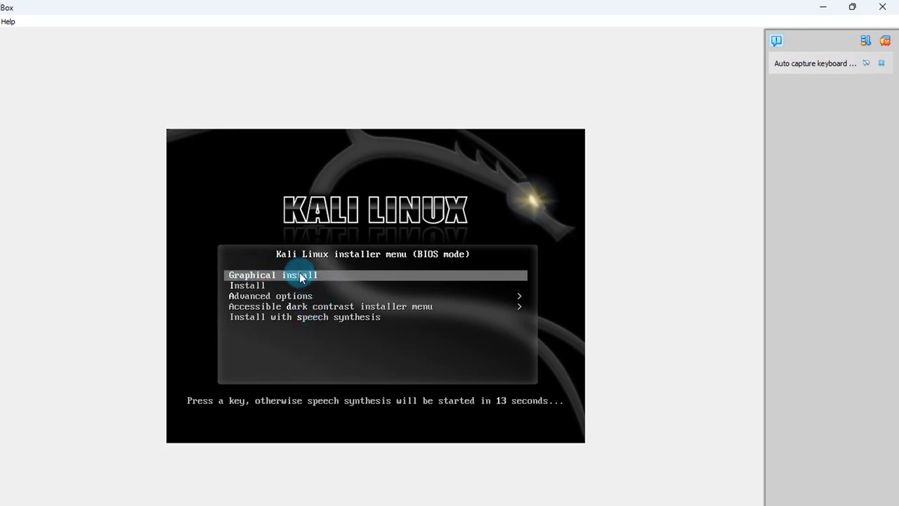
# Choose Graphical install from the Kali boot menu.
pyautogui.press('Return')
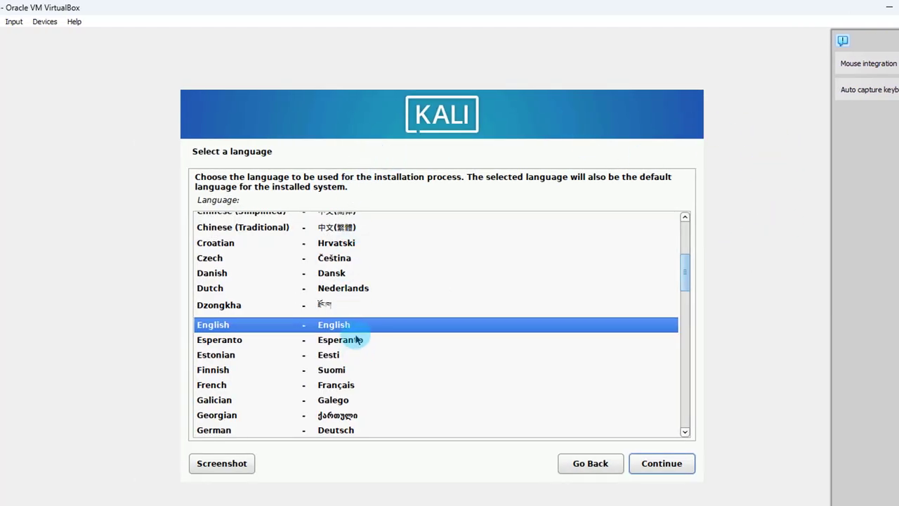
# Accept English, United States as location and the American English keymap in the installer.
pyautogui.click(664, 464)
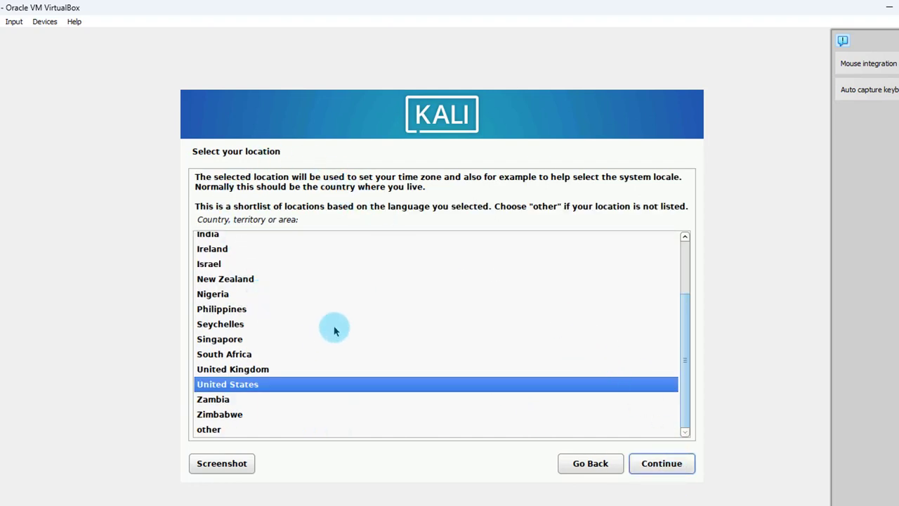
pyautogui.click(655, 467)
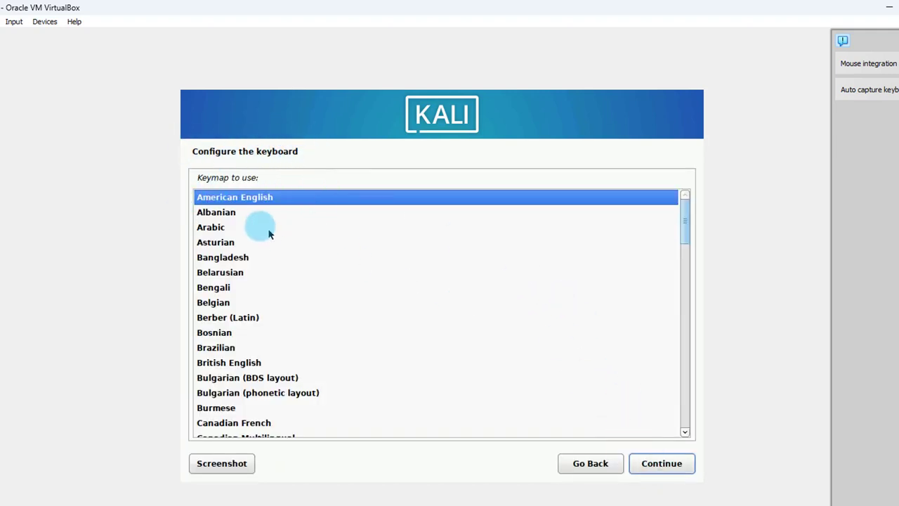
pyautogui.click(674, 466)
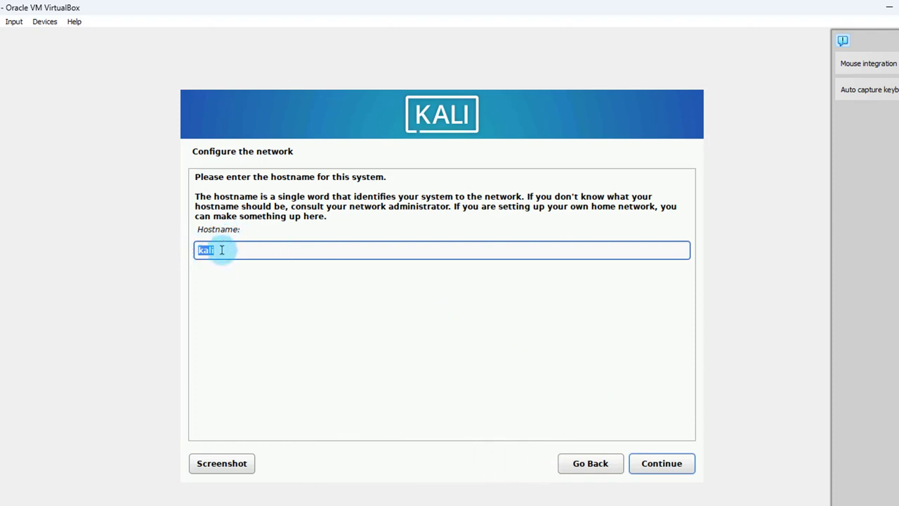
# Keep hostname 'kali' with no domain, then create the user with full name, default username and password.
pyautogui.click(664, 467)
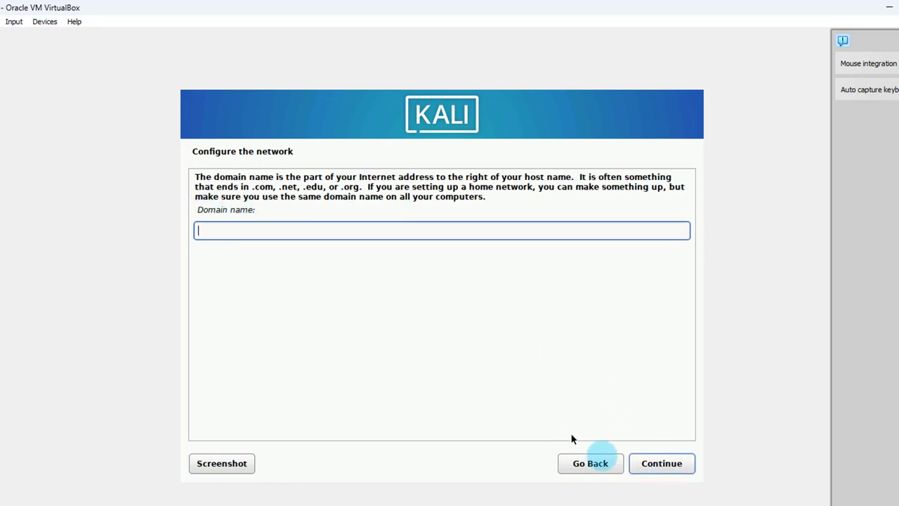
pyautogui.click(675, 466)
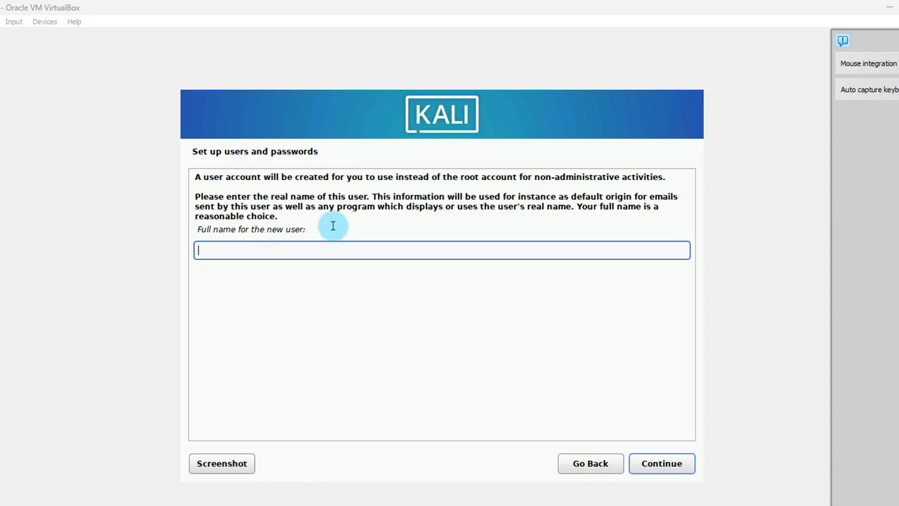
pyautogui.write('fred')
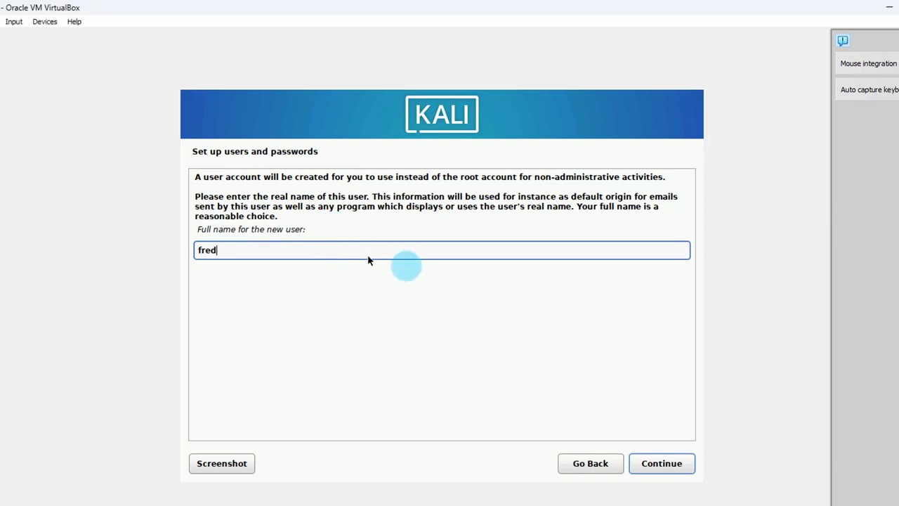
pyautogui.click(659, 458)
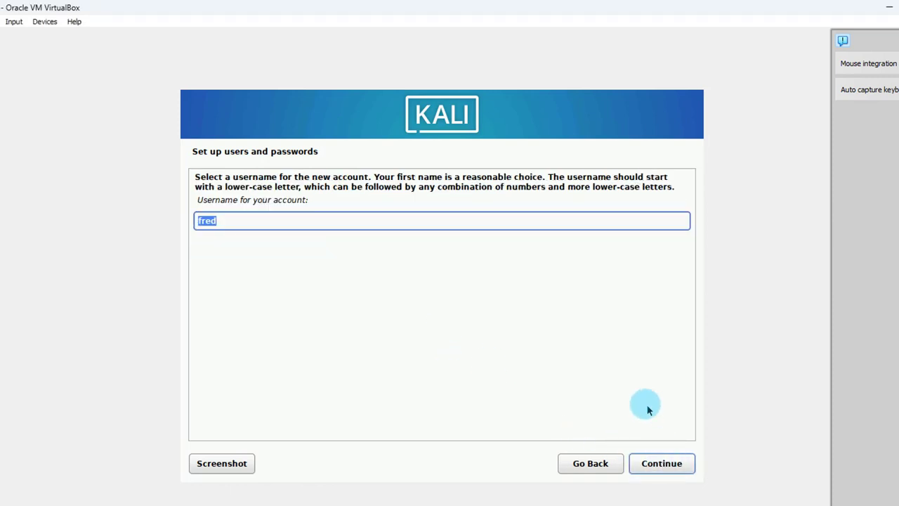
pyautogui.click(660, 462)
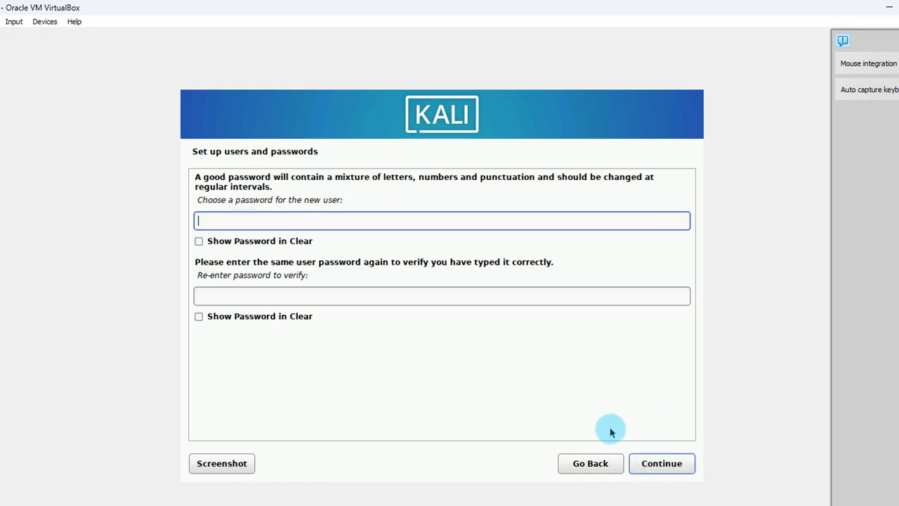
pyautogui.click(345, 295)
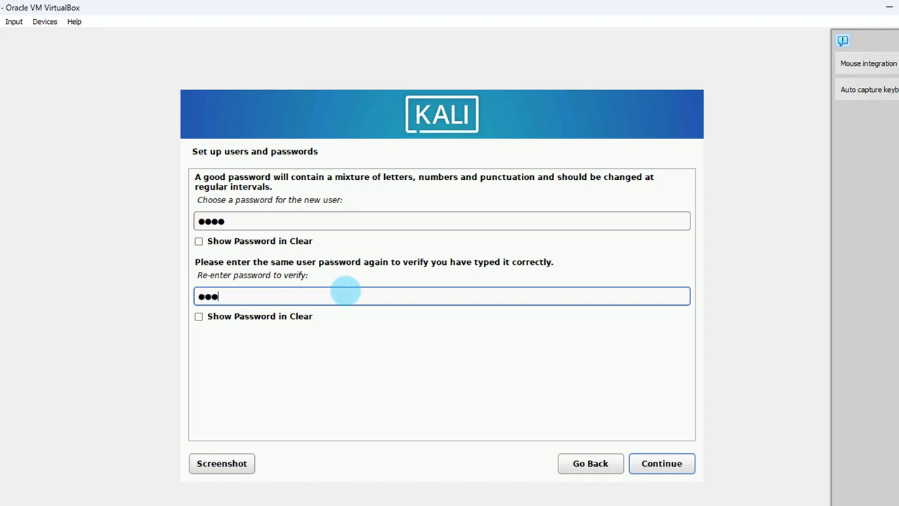
pyautogui.click(660, 463)
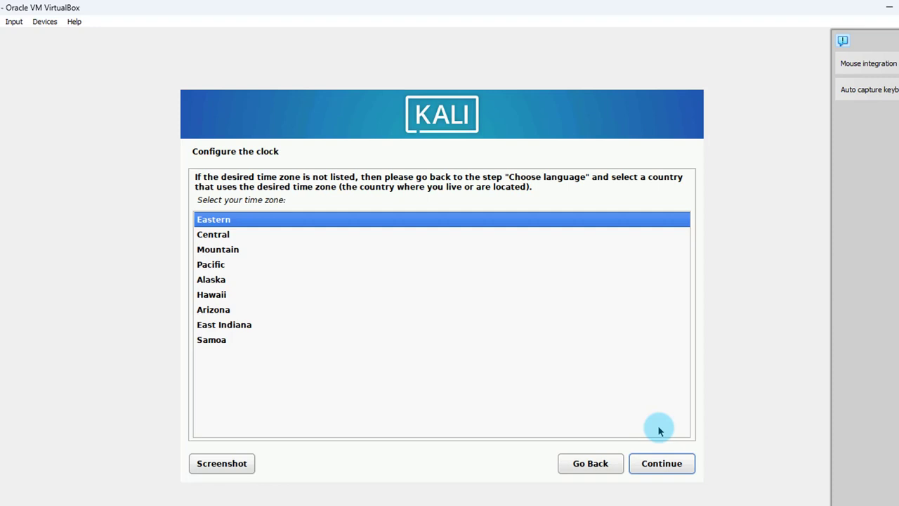
# Keep Eastern time, then guided-partition the whole 53.7 GB disk as one partition and write changes.
pyautogui.click(201, 219)
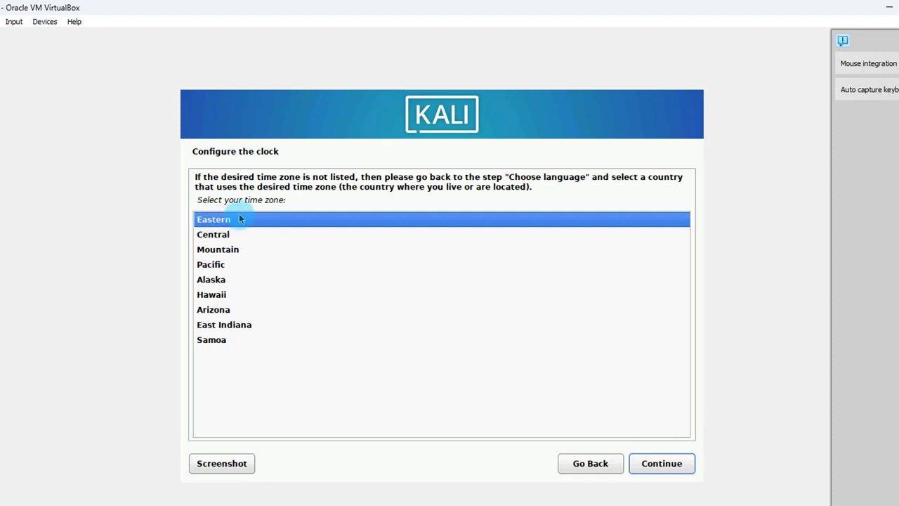
pyautogui.click(662, 464)
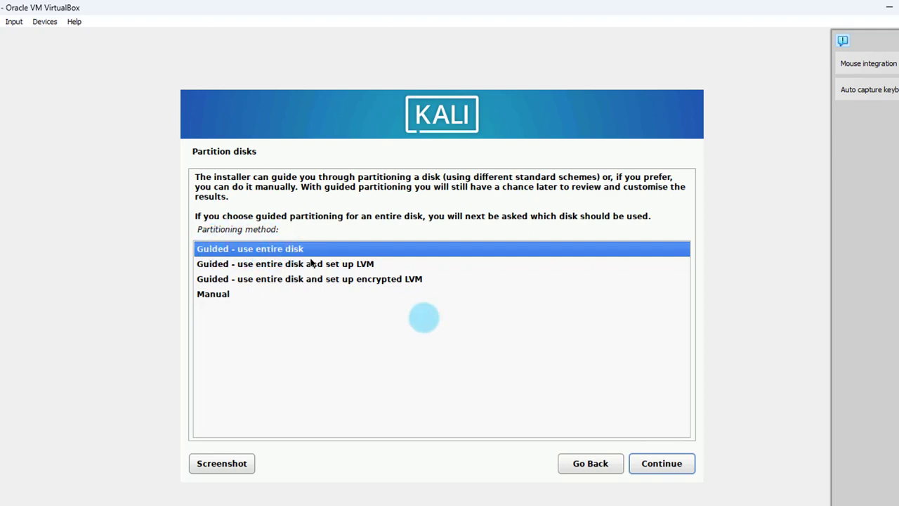
pyautogui.click(644, 463)
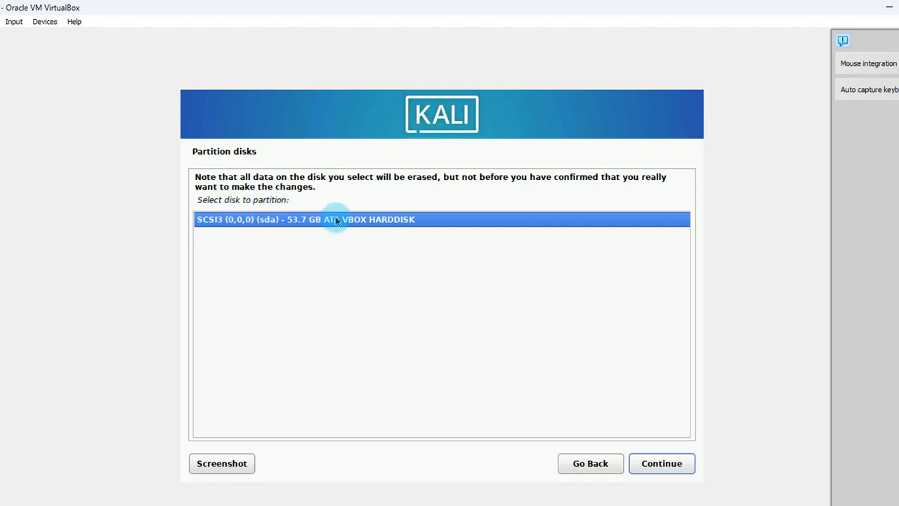
pyautogui.click(661, 463)
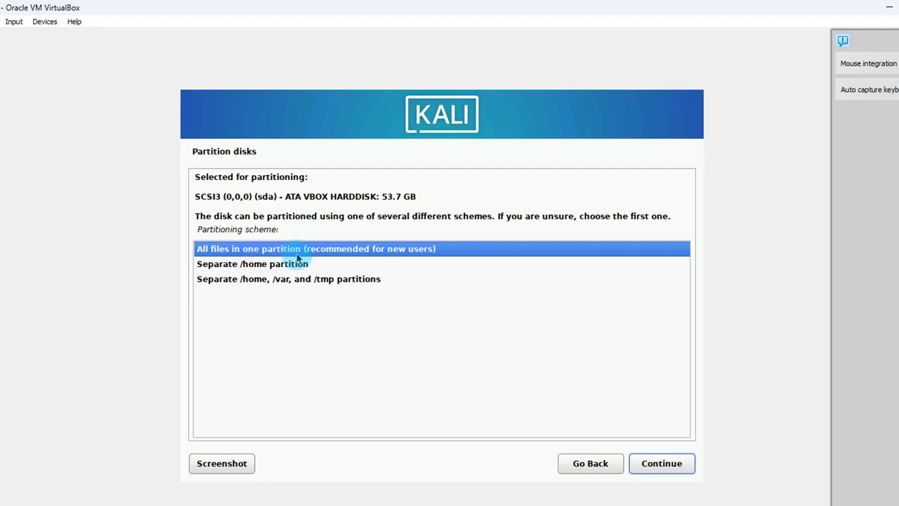
pyautogui.click(661, 464)
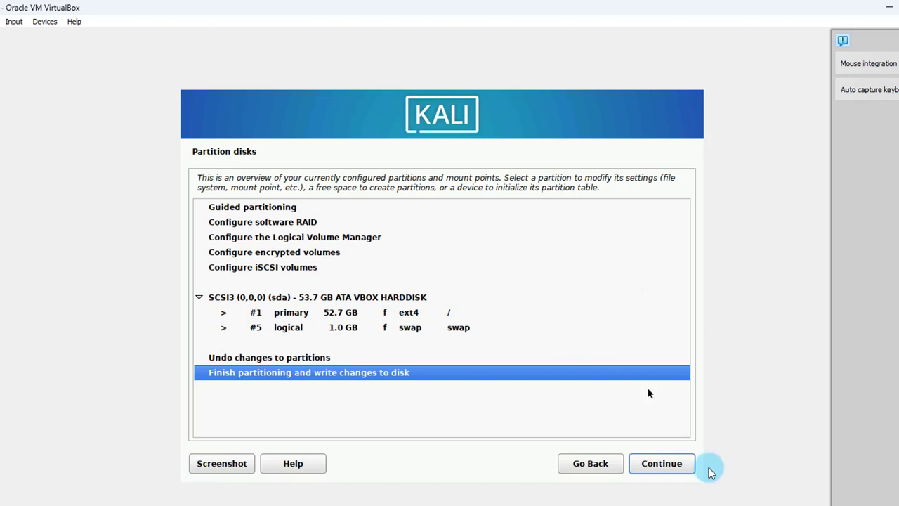
pyautogui.click(679, 466)
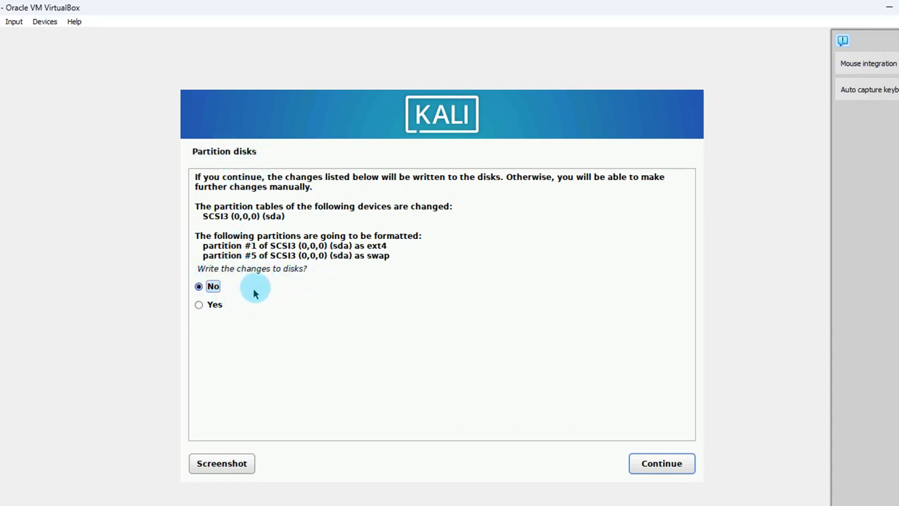
pyautogui.click(199, 304)
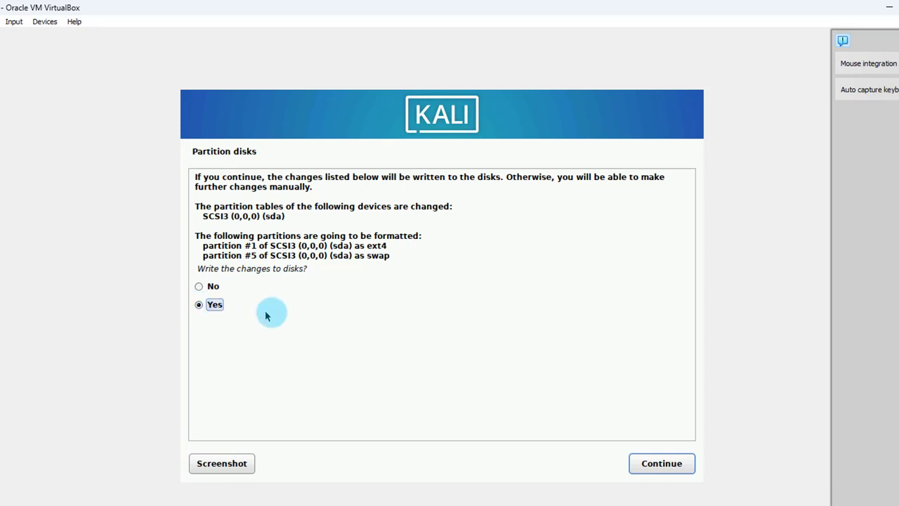
pyautogui.click(653, 465)
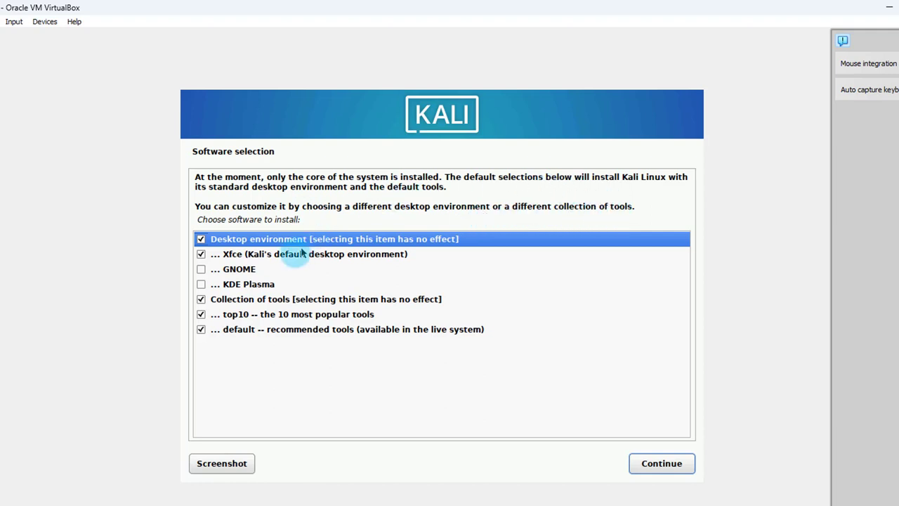
# Choose GNOME instead of Xfce as the desktop and start installing the software.
pyautogui.click(200, 271)
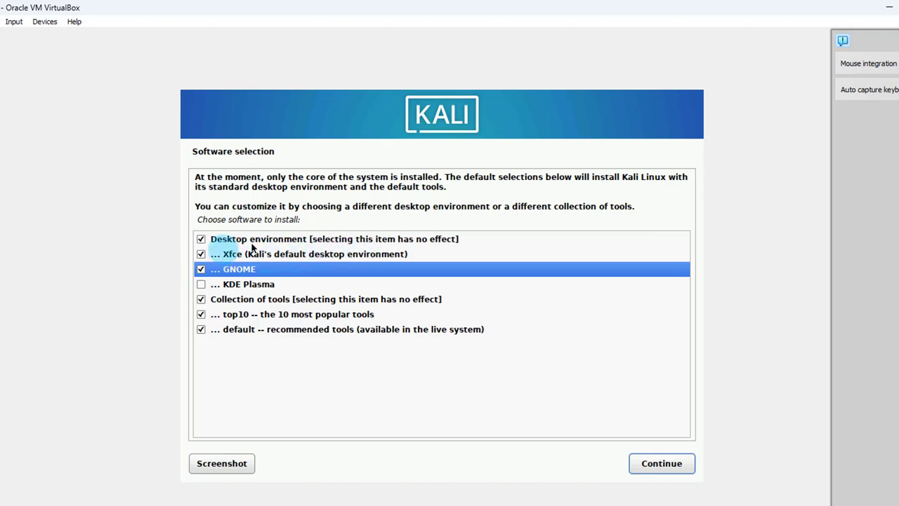
pyautogui.click(201, 255)
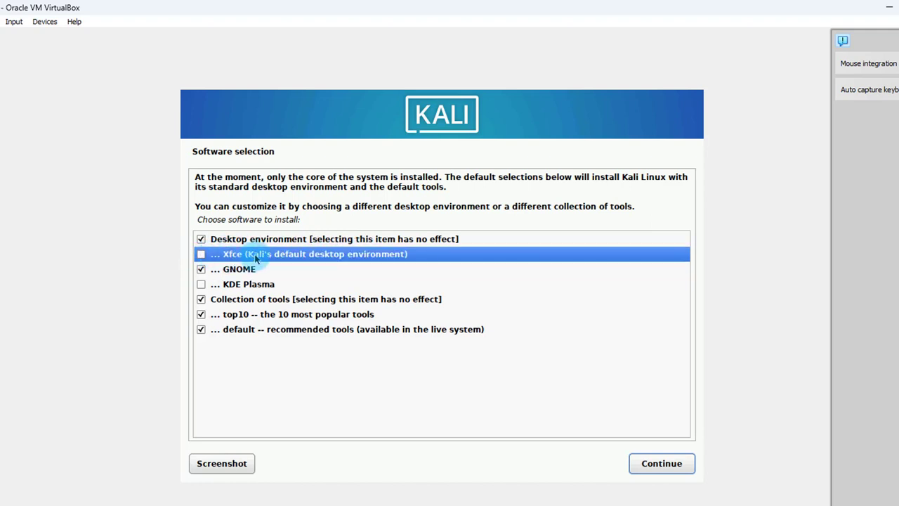
pyautogui.click(653, 466)
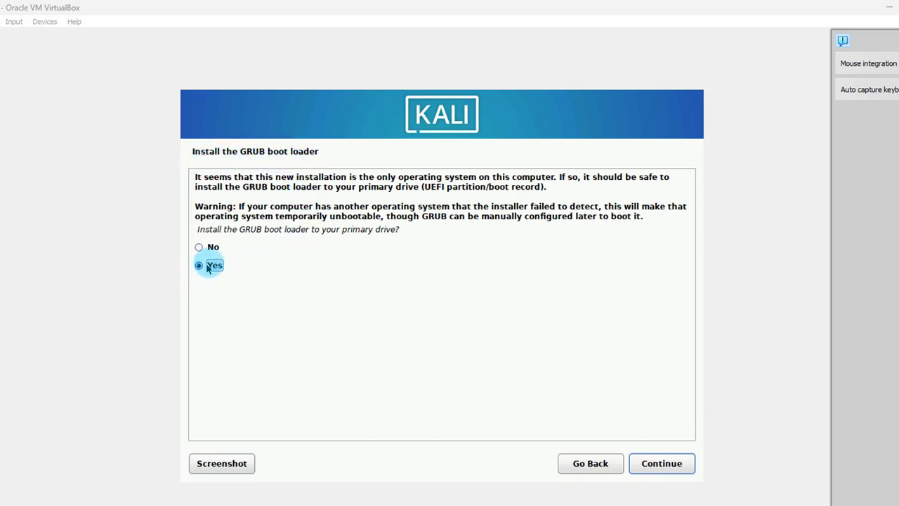
# Agree to install the GRUB boot loader and put it on /dev/sda.
pyautogui.click(676, 462)
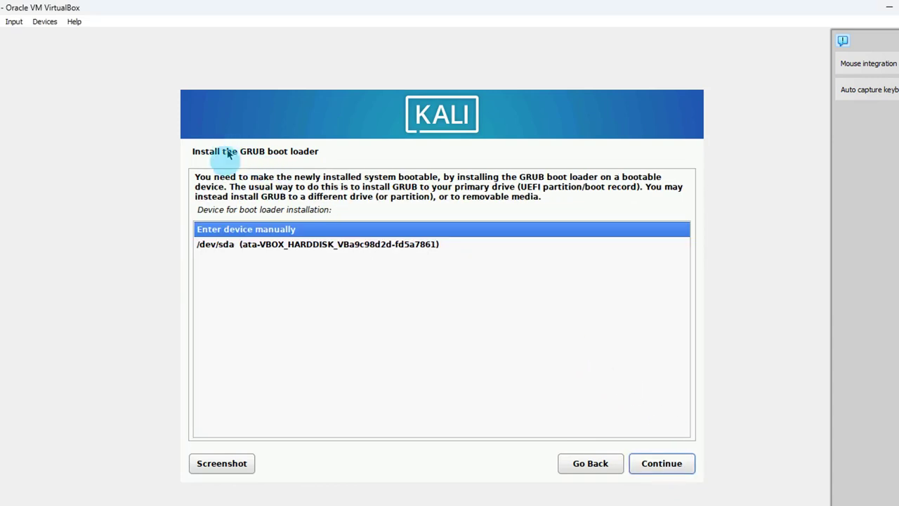
pyautogui.click(339, 246)
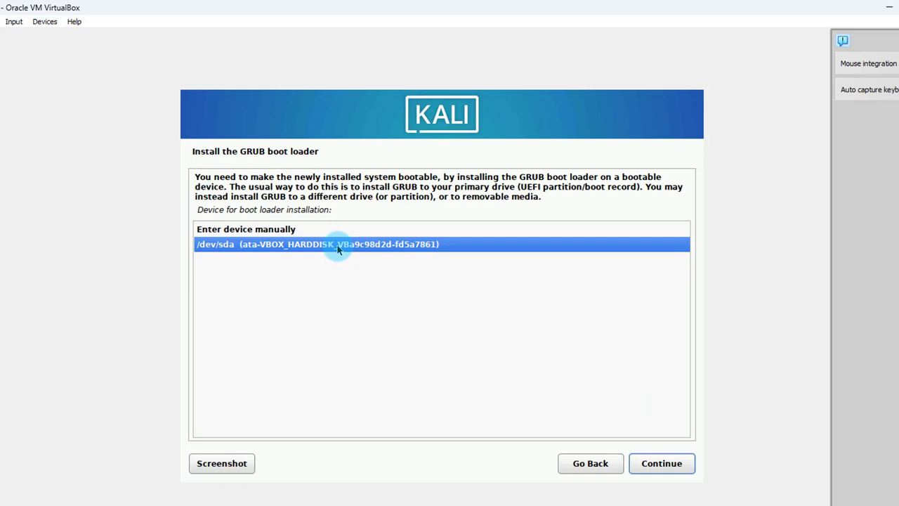
pyautogui.click(653, 465)
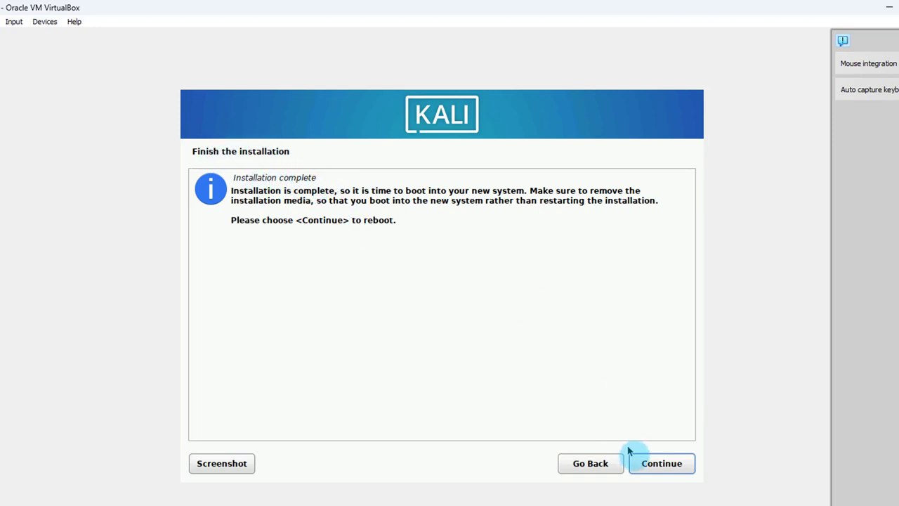
# Finish the installation and reboot the VM into the new Kali system.
pyautogui.click(668, 466)
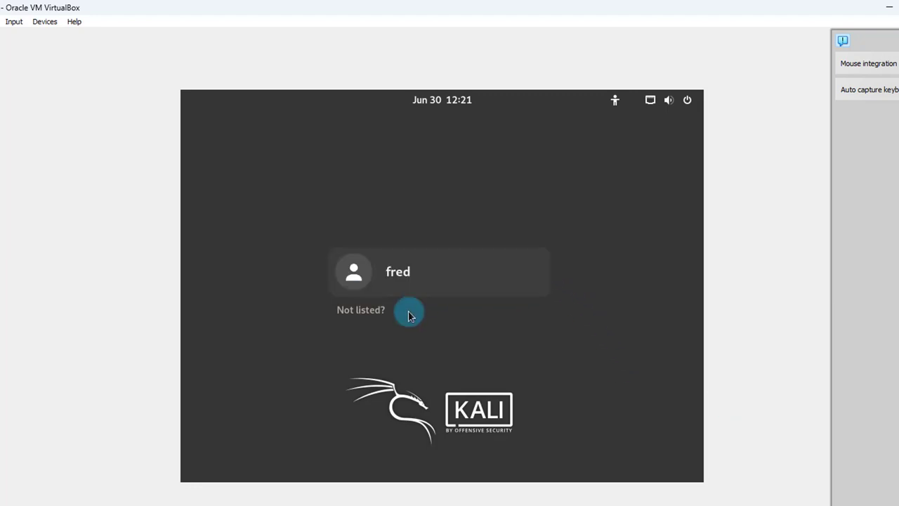
# Log in to the new user account with its password.
pyautogui.click(405, 273)
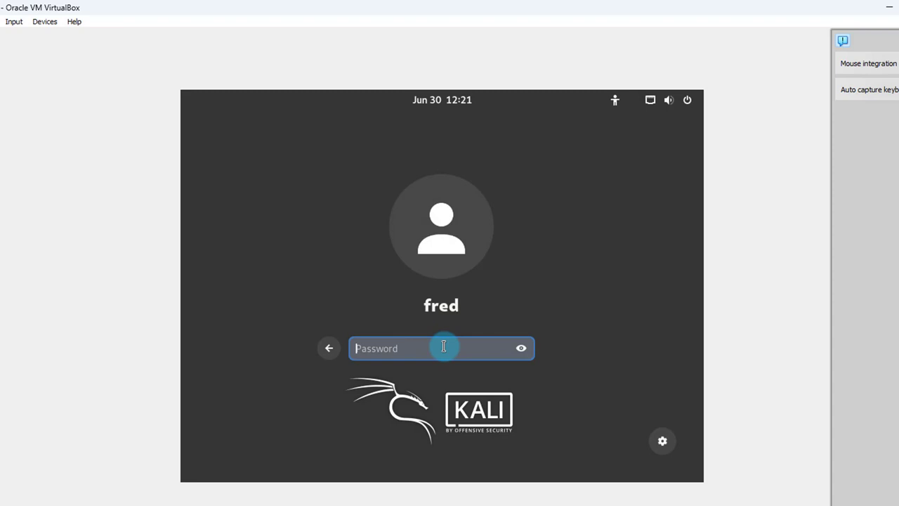
pyautogui.write('••')
pyautogui.press('Return')
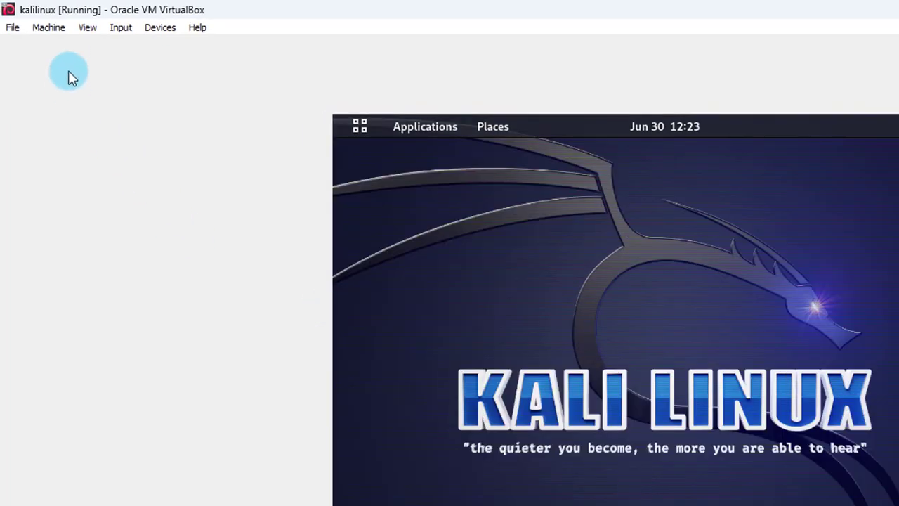
# Switch the kalilinux VM to full-screen mode.
pyautogui.click(87, 30)
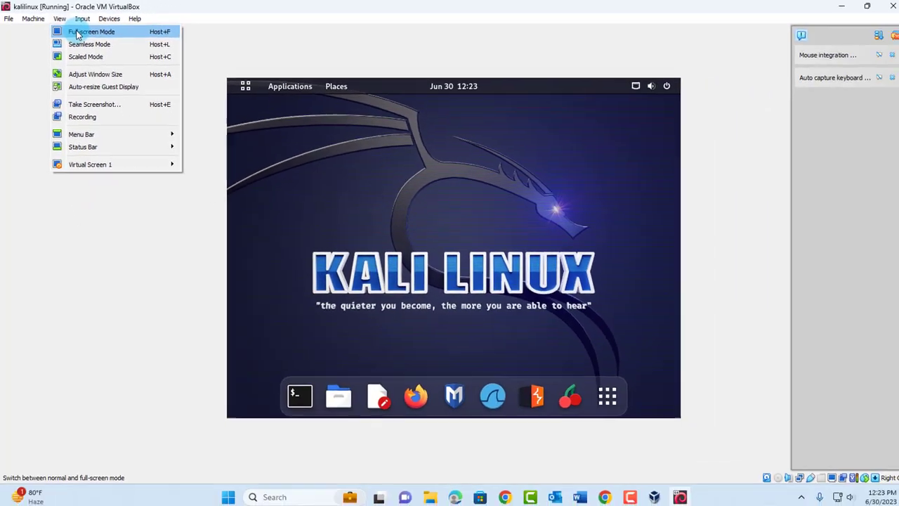
pyautogui.click(116, 47)
pyautogui.click(431, 291)
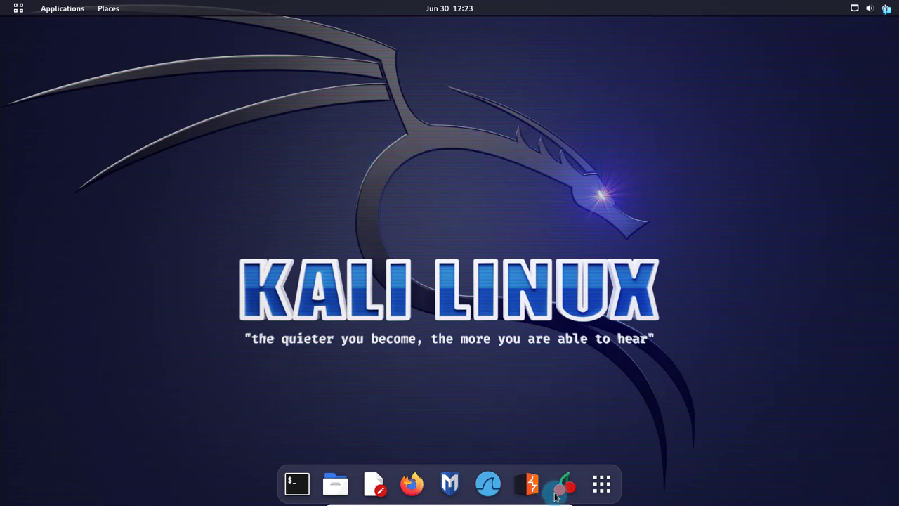
# Show all applications and page back and forth through the app grid.
pyautogui.click(594, 490)
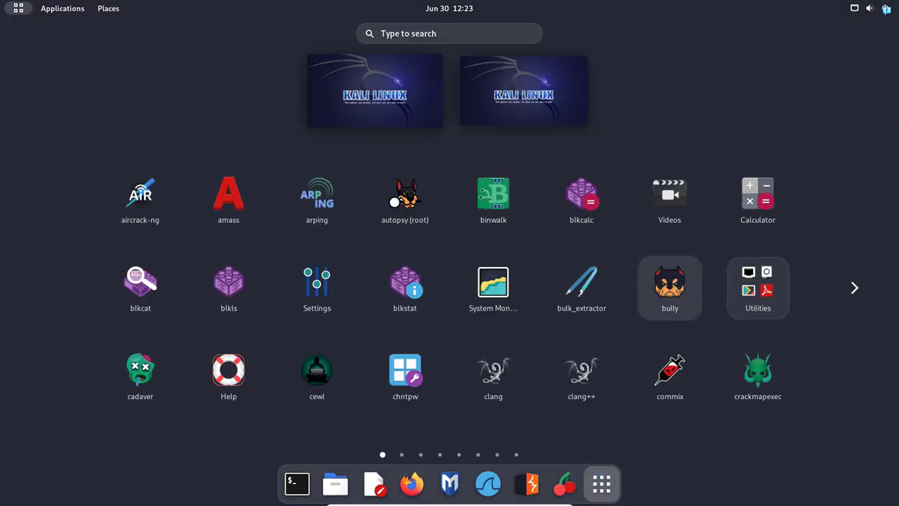
pyautogui.click(854, 288)
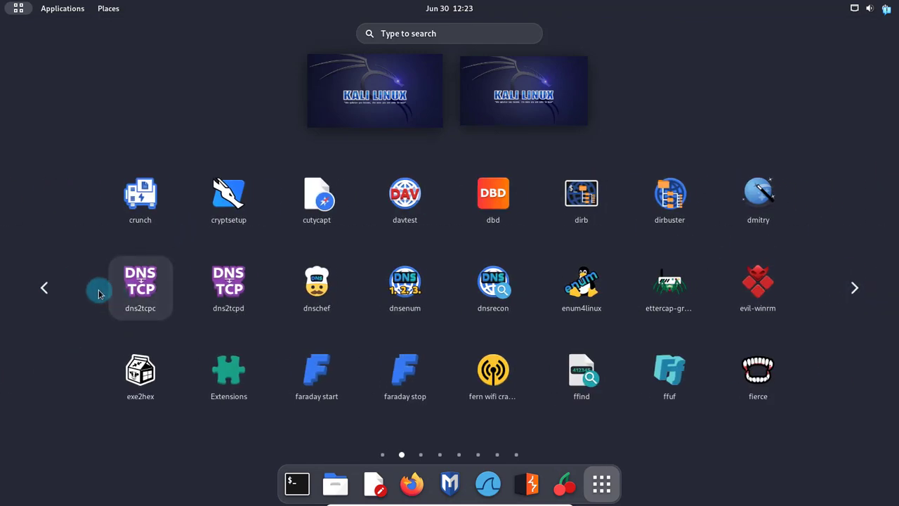
pyautogui.click(41, 287)
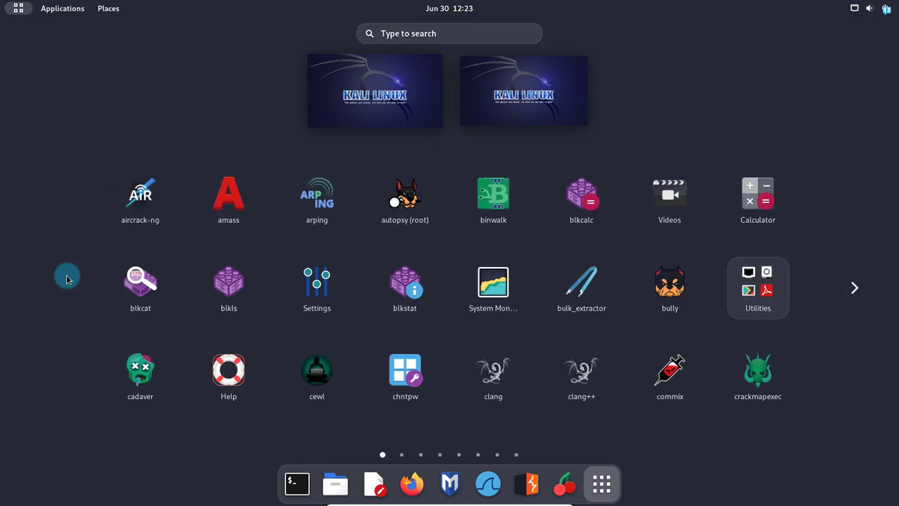
pyautogui.click(853, 288)
pyautogui.click(852, 289)
pyautogui.click(853, 290)
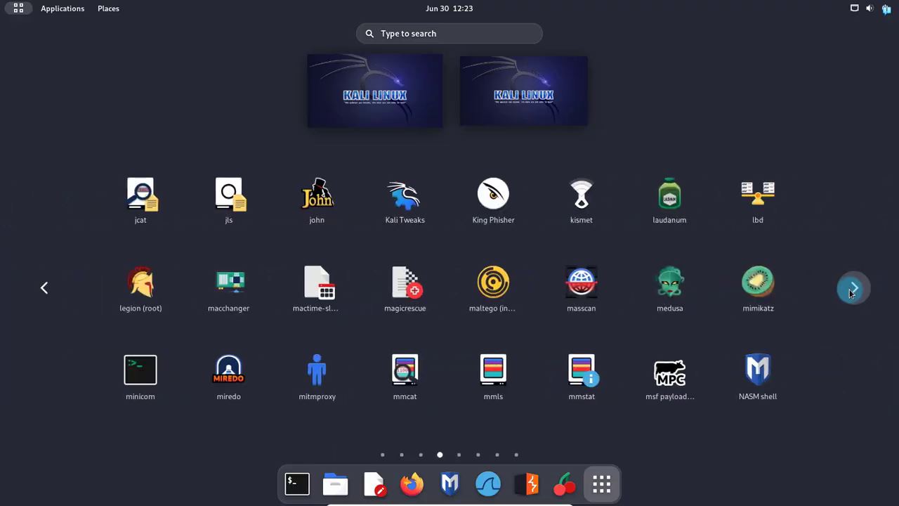
pyautogui.click(853, 290)
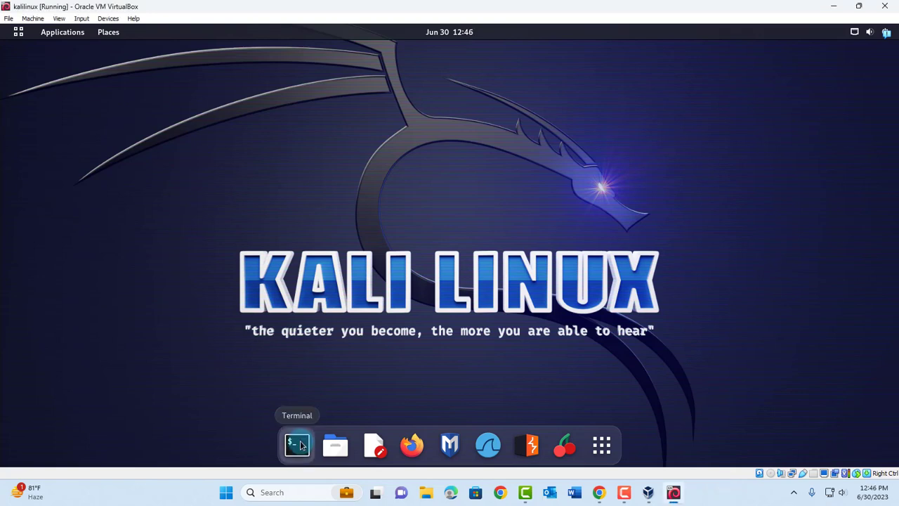
# Launch a terminal from the dock and move its window to the right.
pyautogui.moveTo(297, 442); pyautogui.dragTo(404, 387)
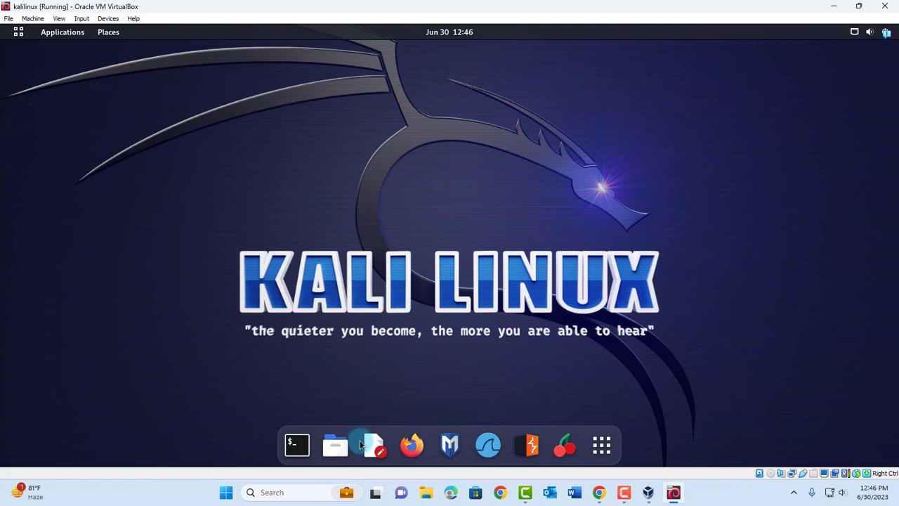
pyautogui.click(304, 443)
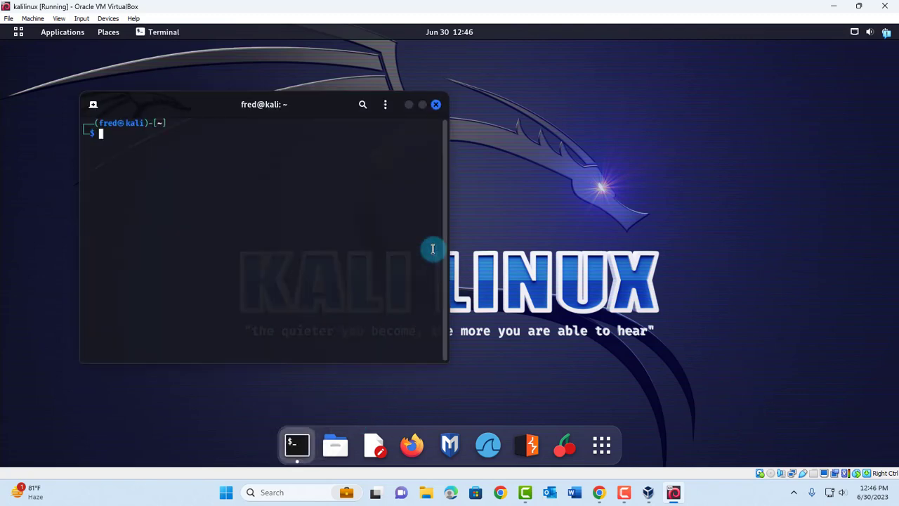
pyautogui.moveTo(175, 105); pyautogui.dragTo(372, 115)
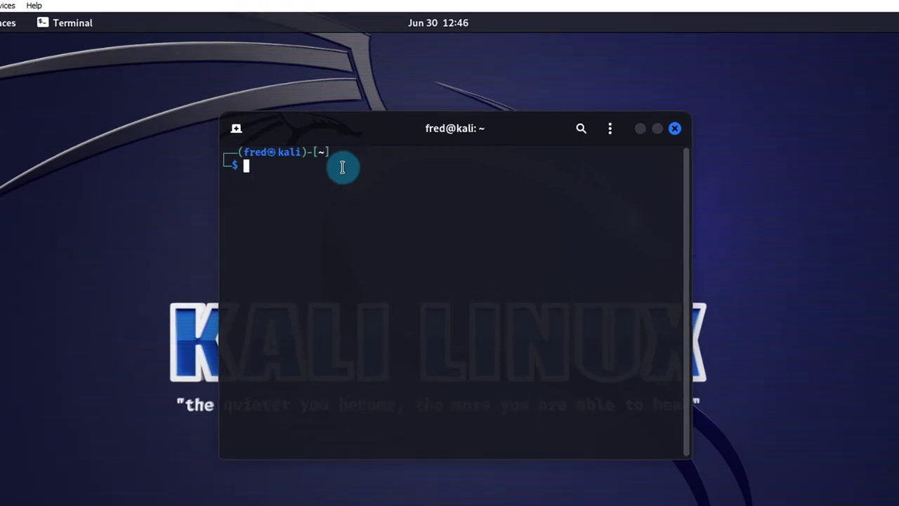
# Run 'sudo apt update && sudo apt upgrade', entering the password and confirming with y.
pyautogui.write('su')
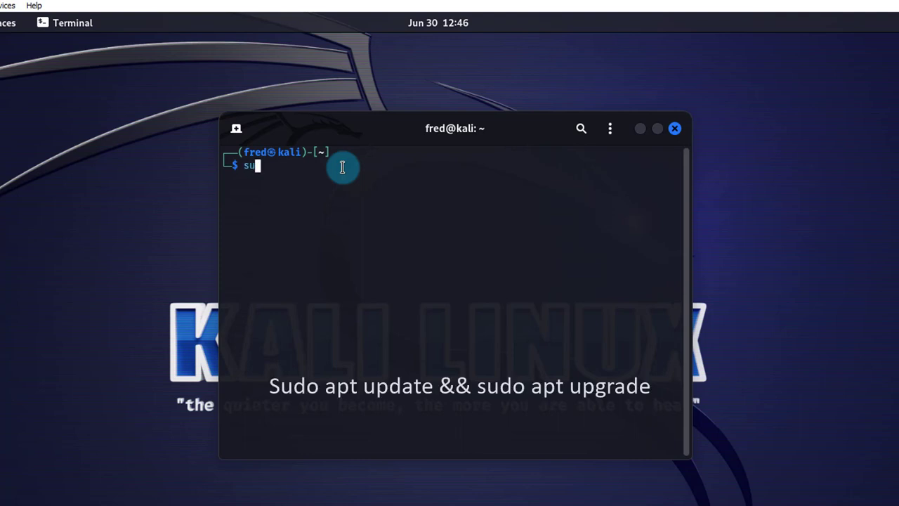
pyautogui.write('do apt update && sudo apt ')
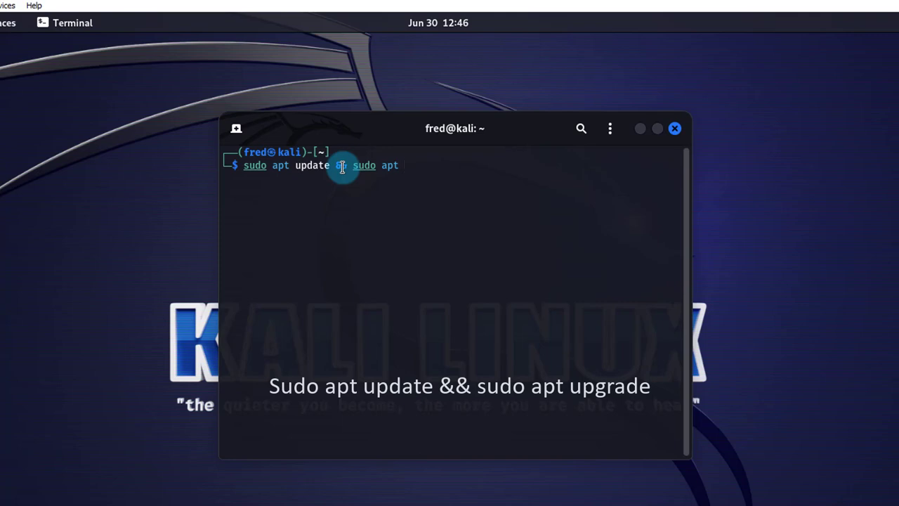
pyautogui.write('upgrade')
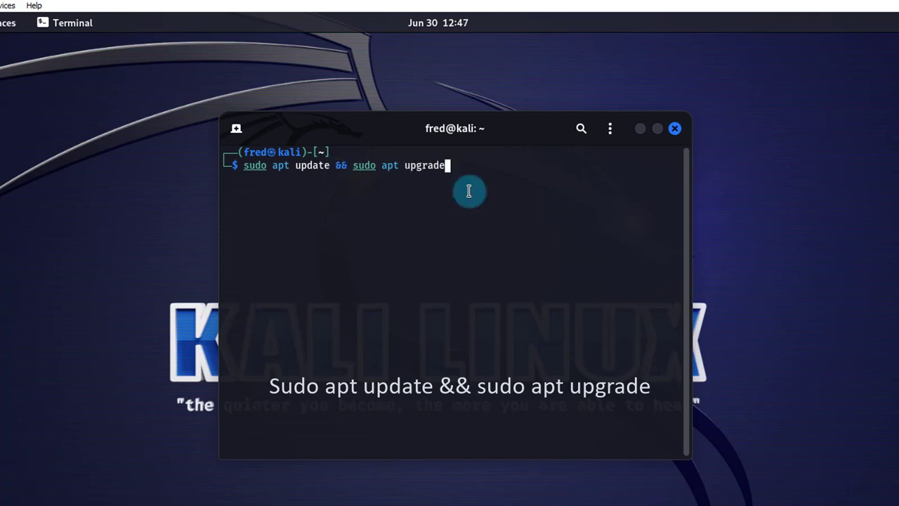
pyautogui.press('Return')
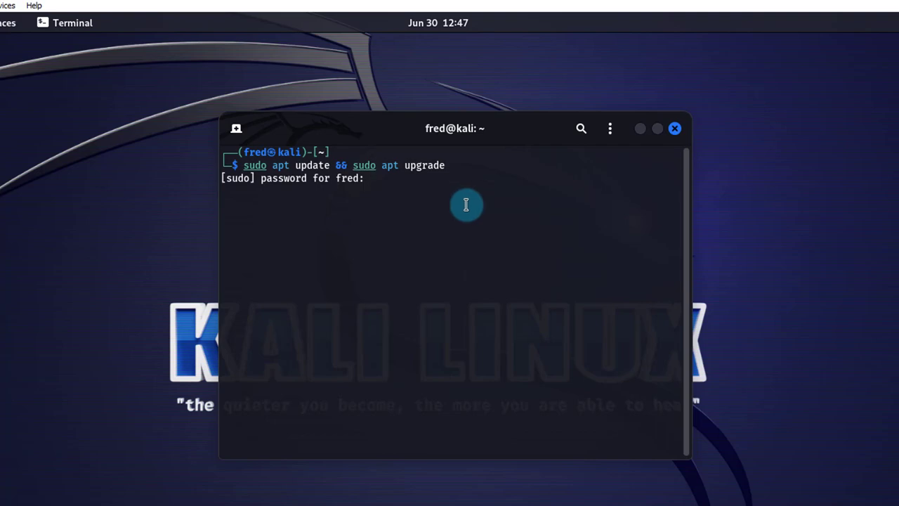
pyautogui.press('Return')
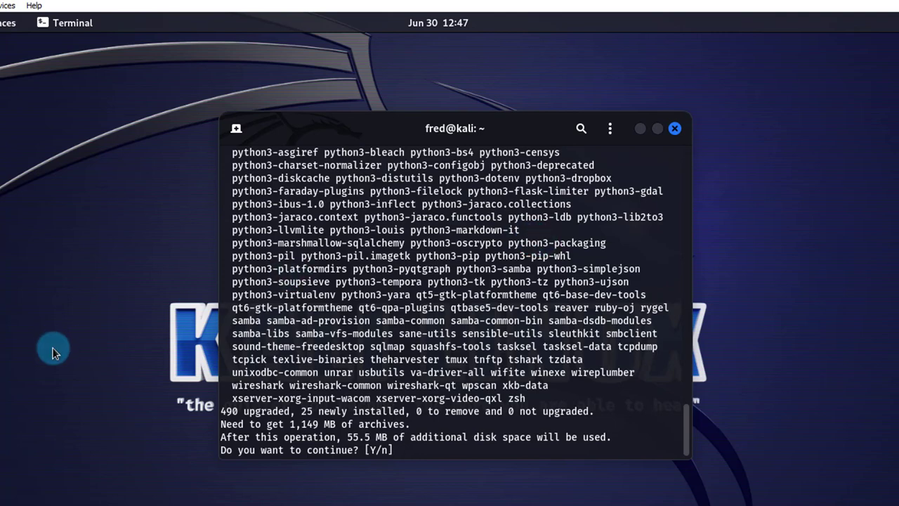
pyautogui.write('y')
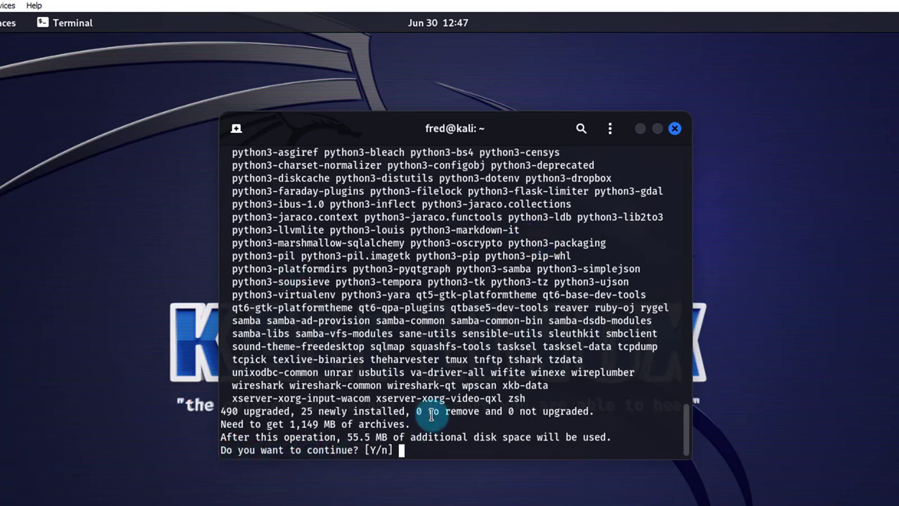
pyautogui.press('Return')
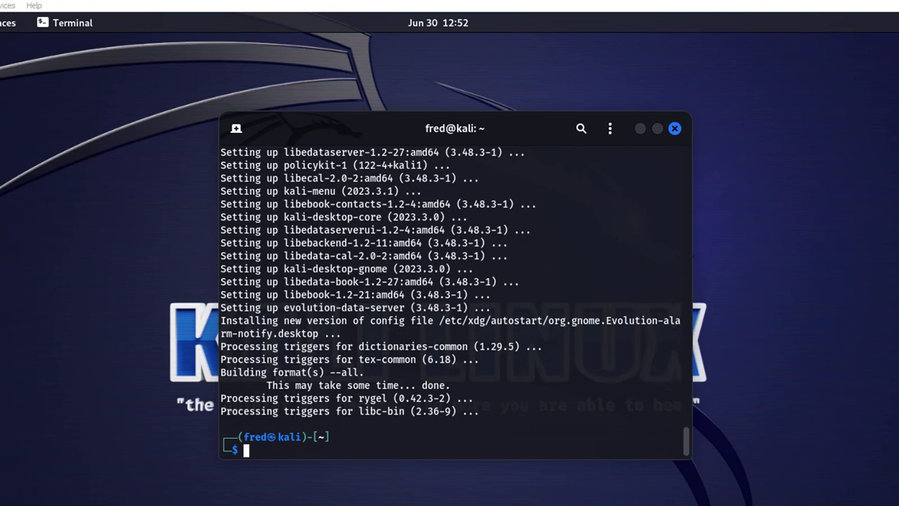
# Reboot with 'sudo reboot now', then log back in as the user with the password.
pyautogui.write('s')
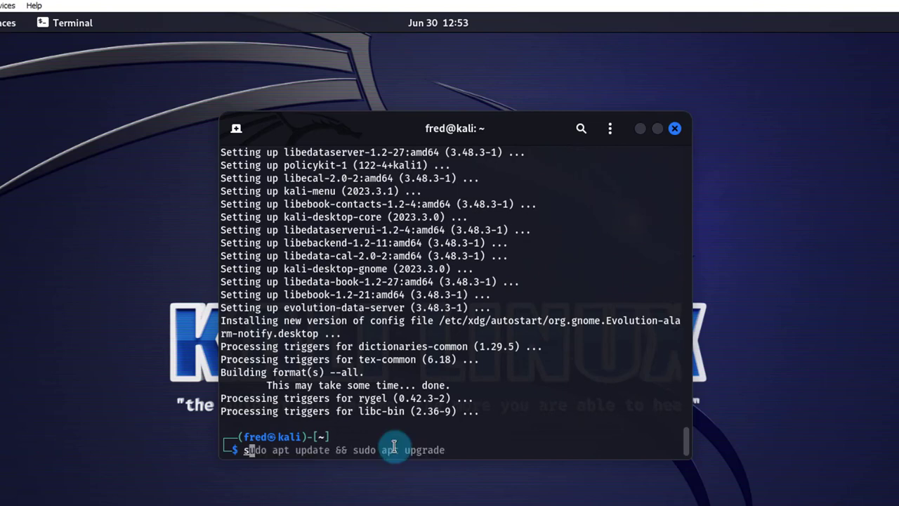
pyautogui.write('udo reboot now')
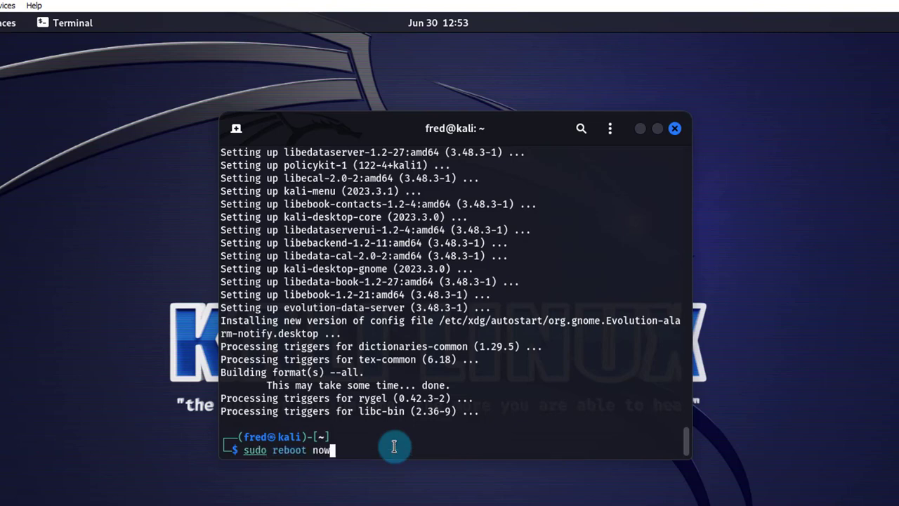
pyautogui.press('Return')
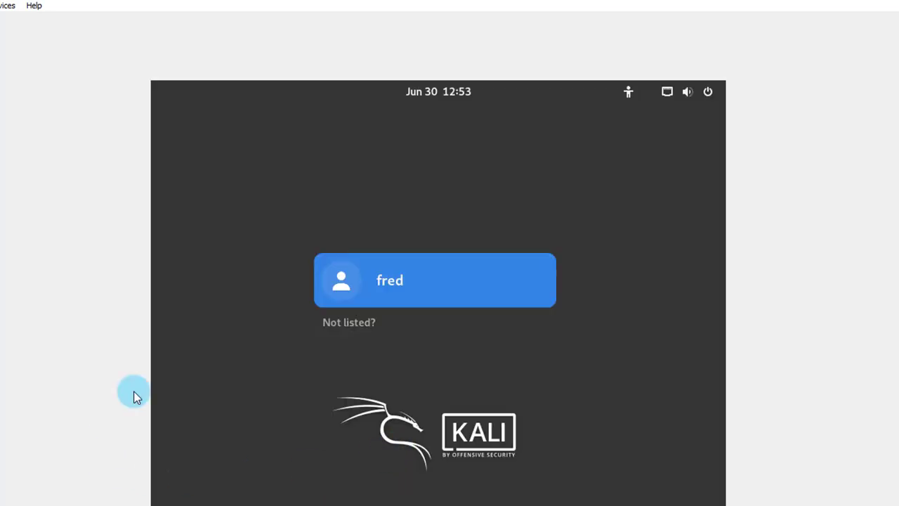
pyautogui.click(381, 278)
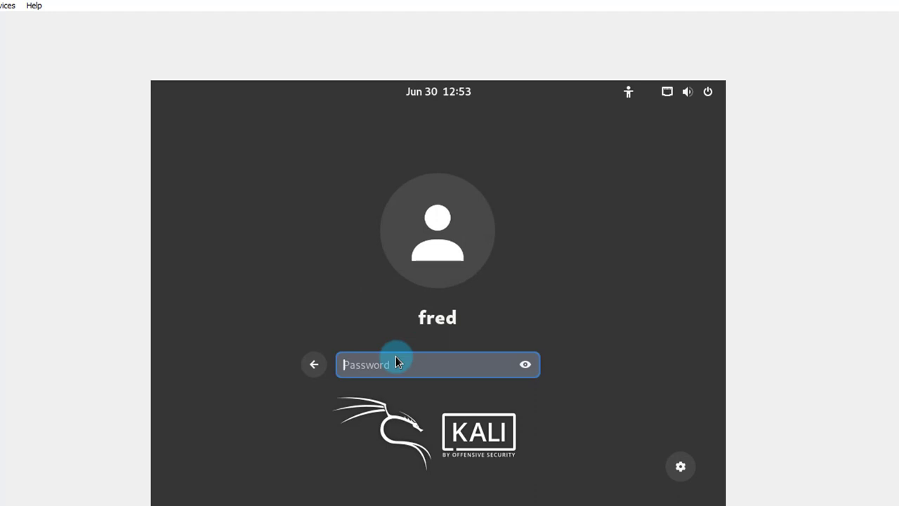
pyautogui.write('kali')
pyautogui.press('Return')
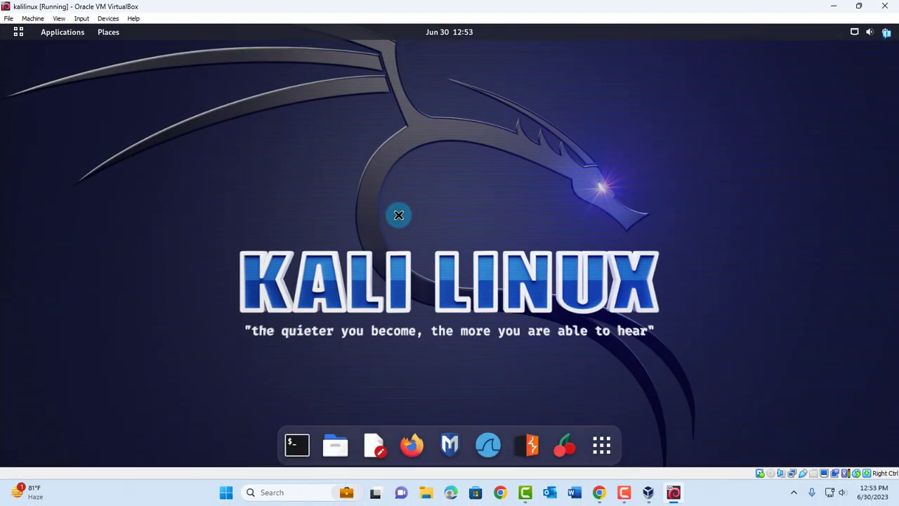
# In a new terminal, run 'sudo apt-get install linux-headers-$(uname -r)', enter the password and confirm with y.
pyautogui.click(298, 444)
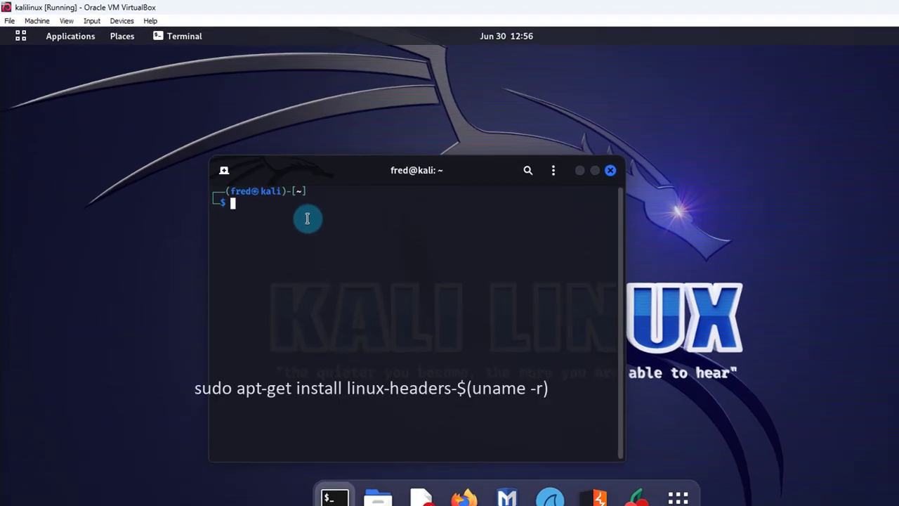
pyautogui.write('sudo apt-get install linux-headers-$()')
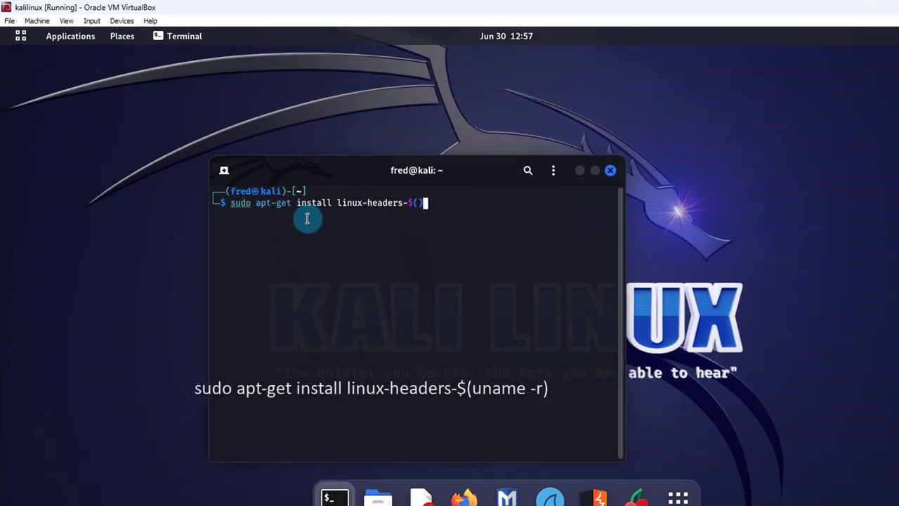
pyautogui.press('Left')
pyautogui.write('uname -r')
pyautogui.press('Return')
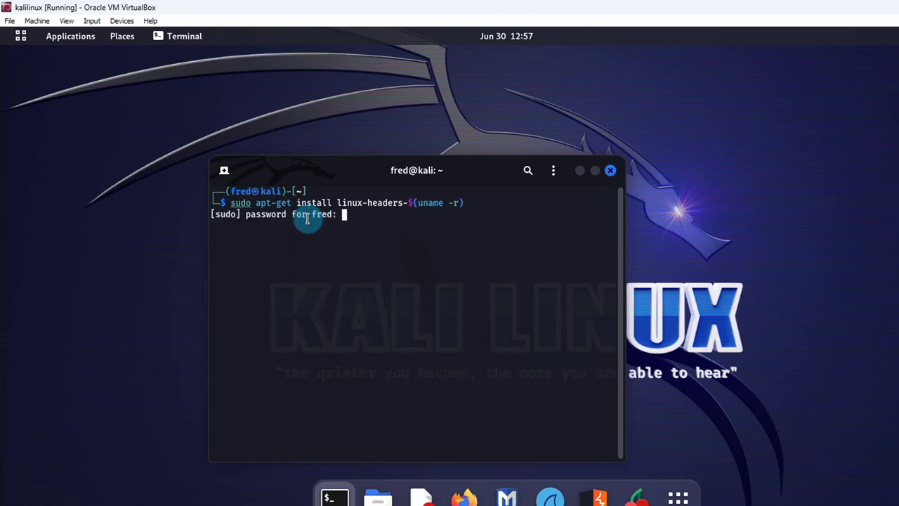
pyautogui.press('Return')
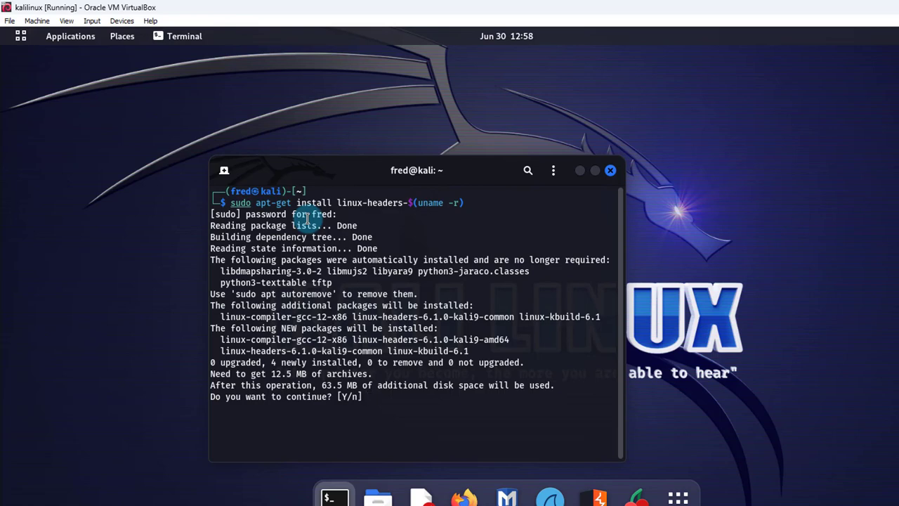
pyautogui.write('y')
pyautogui.press('Return')
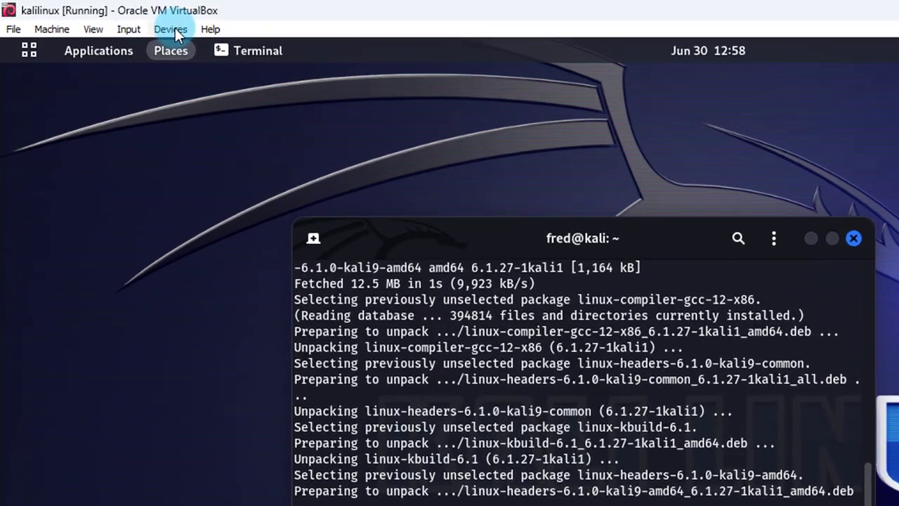
# Insert the Guest Additions CD image from the Devices menu and open the Files manager.
pyautogui.click(122, 20)
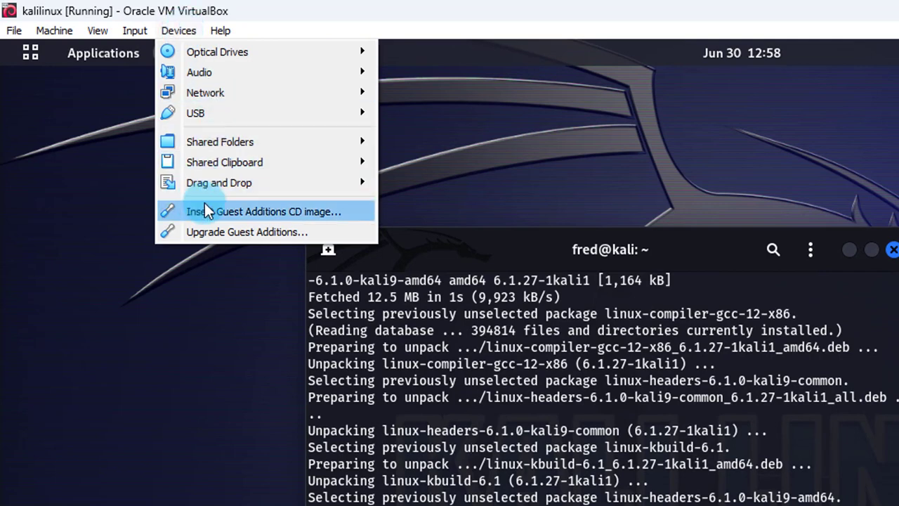
pyautogui.click(274, 208)
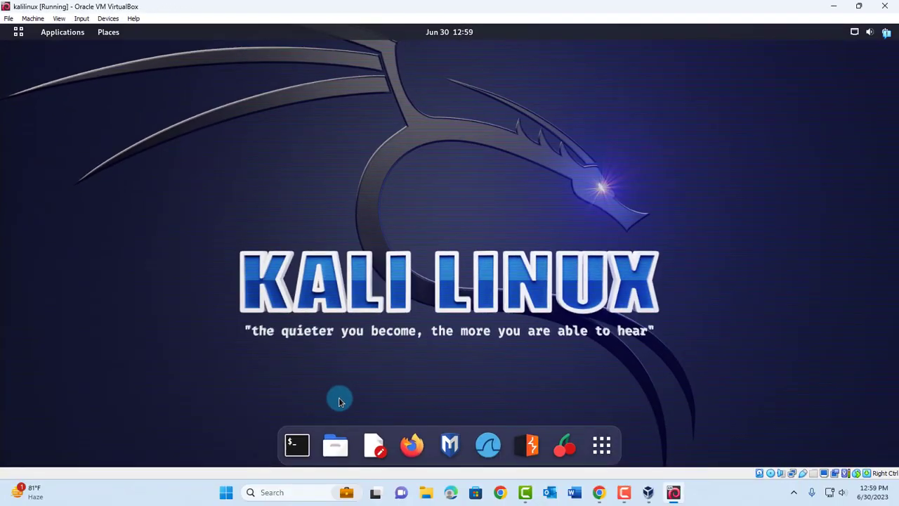
pyautogui.click(339, 443)
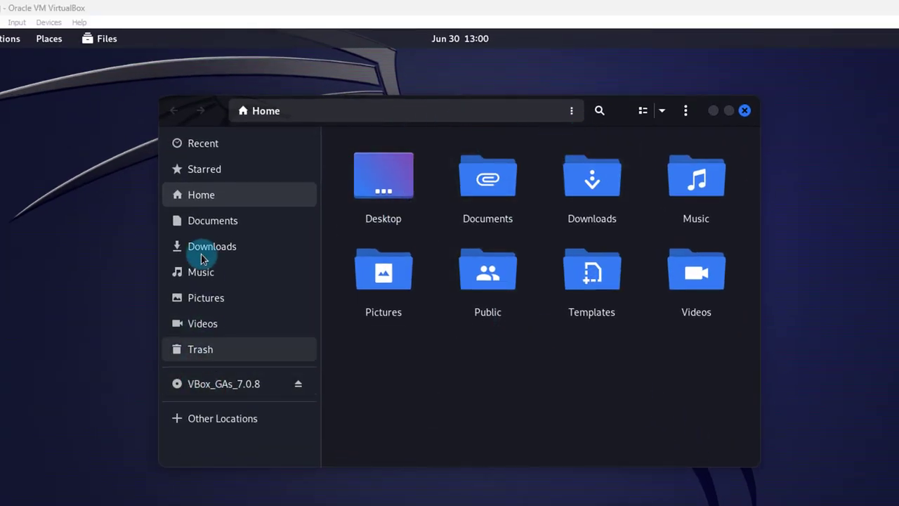
# Open the VBox_GAs_7.0.8 disc and copy all of its files.
pyautogui.click(236, 385)
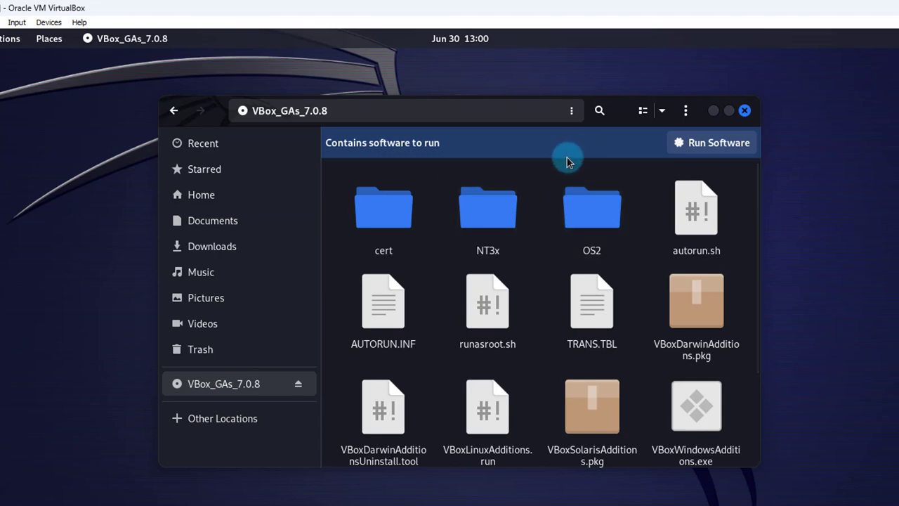
pyautogui.moveTo(852, 450); pyautogui.dragTo(311, 105)
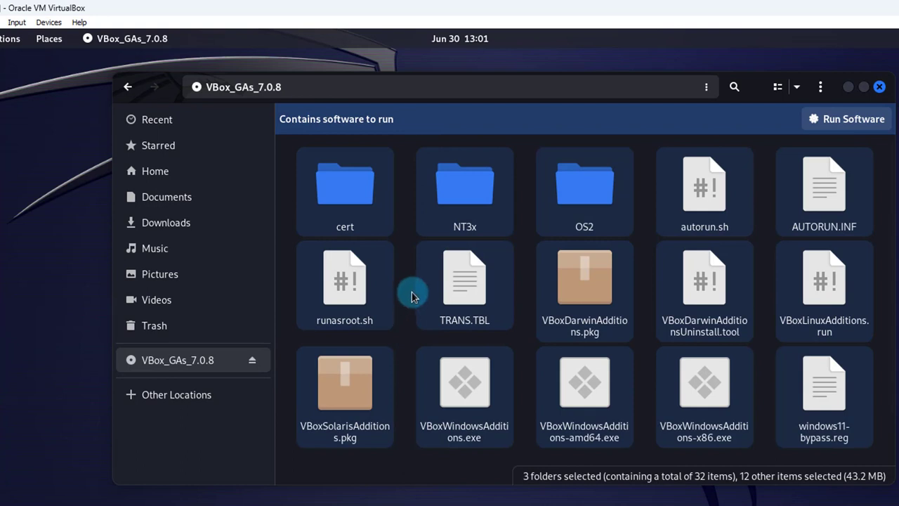
pyautogui.rightClick(458, 214)
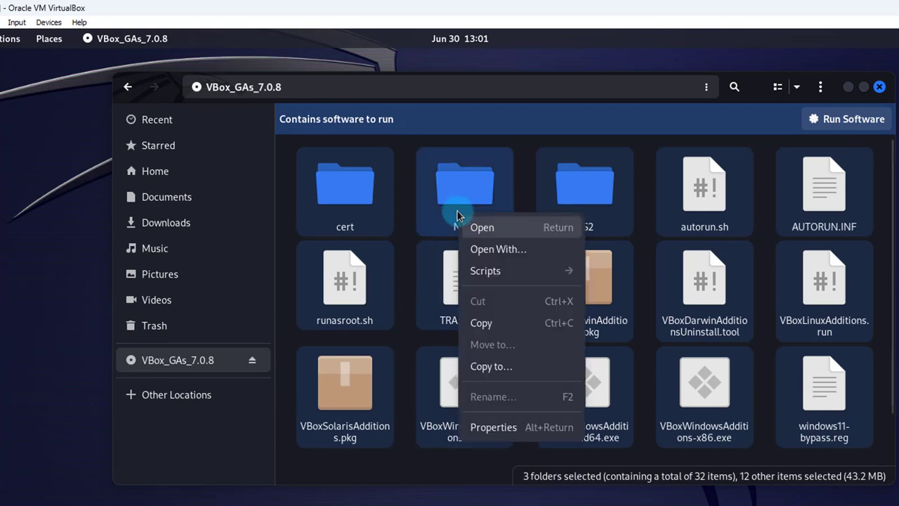
pyautogui.click(490, 322)
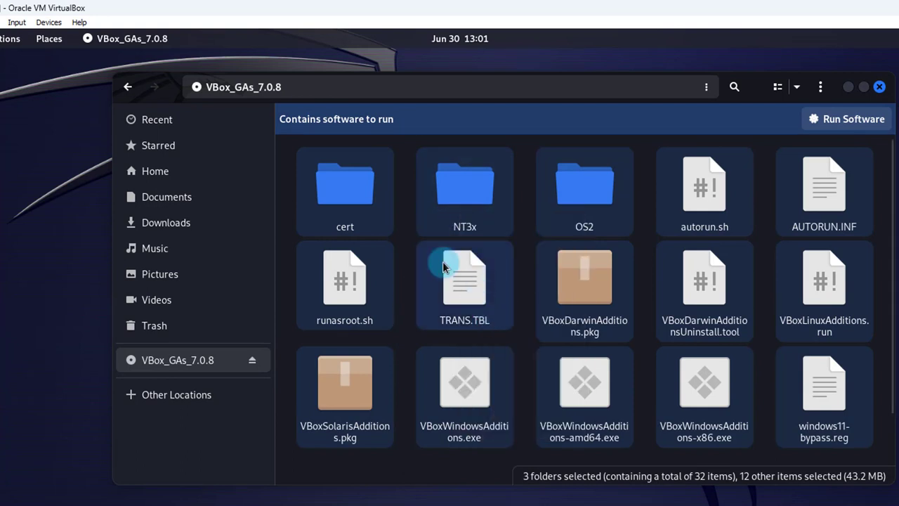
# Paste the disc files into the empty Documents folder and open a terminal with Ctrl+Alt+T.
pyautogui.click(181, 203)
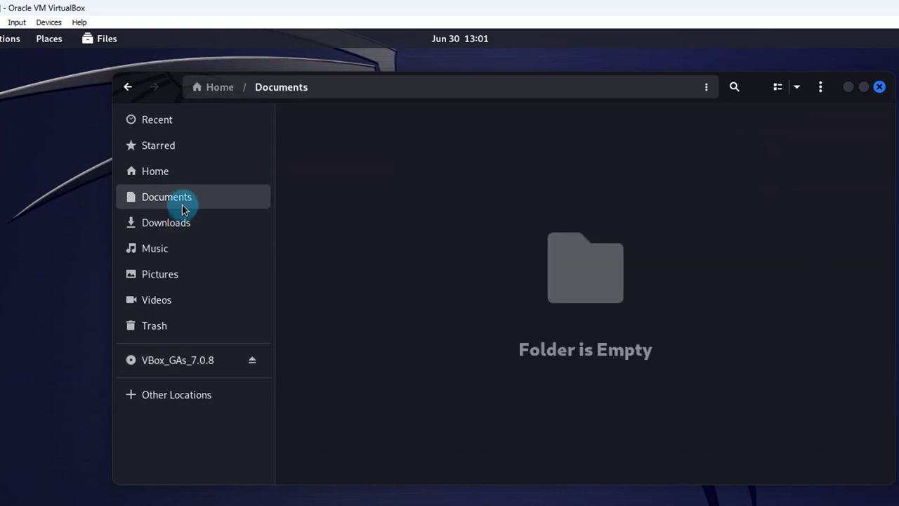
pyautogui.rightClick(481, 226)
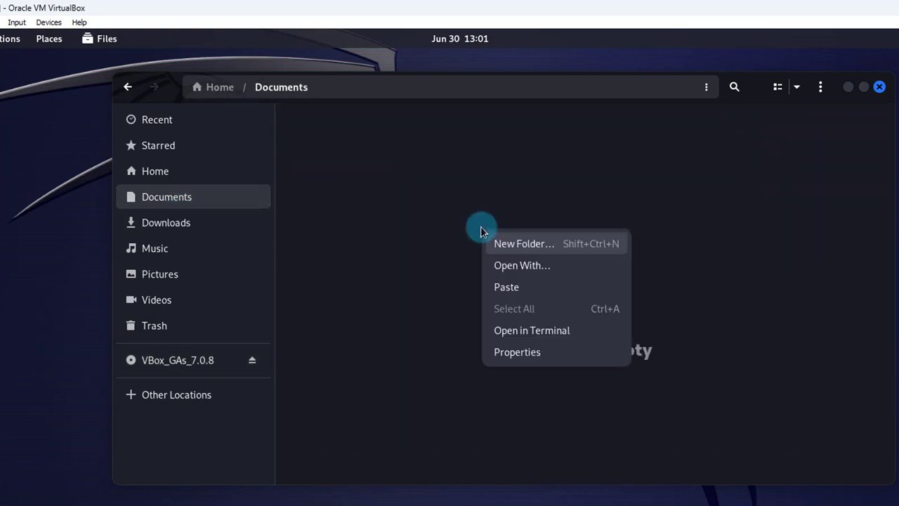
pyautogui.click(507, 296)
pyautogui.hotkey('ctrl', 'alt', 't')
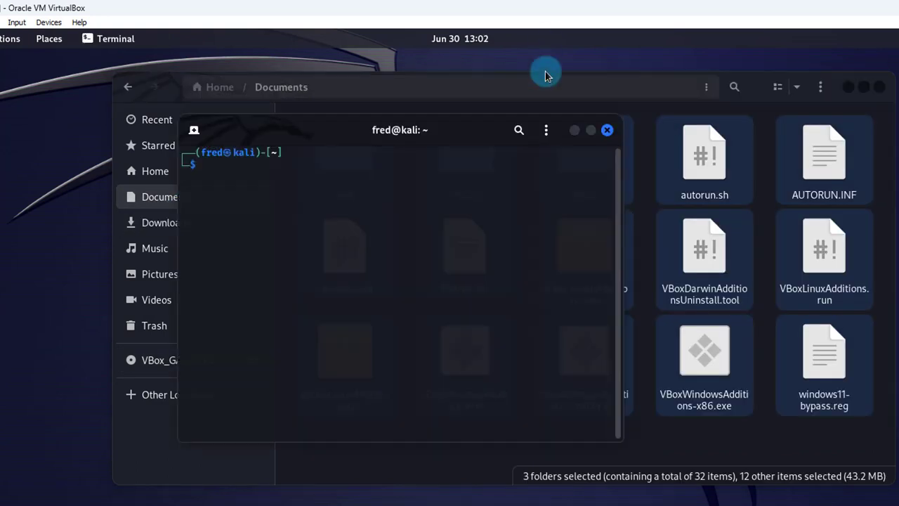
# In a fresh terminal, change into Documents and list the *run installer file.
pyautogui.click(607, 130)
pyautogui.hotkey('ctrl', 'alt', 't')
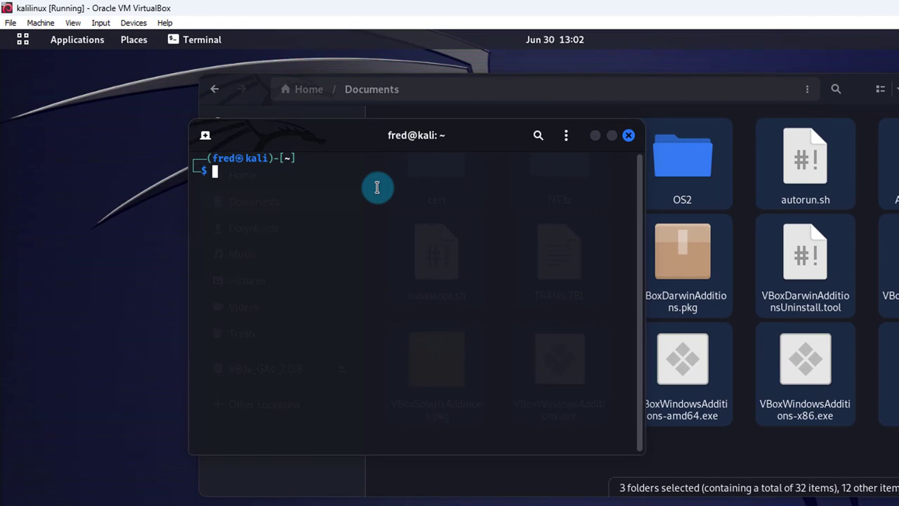
pyautogui.write('cd Document')
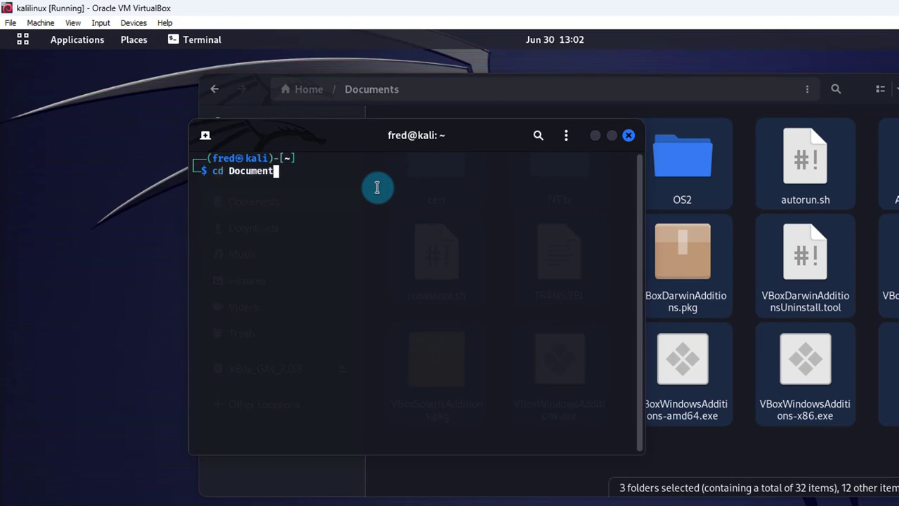
pyautogui.write('s')
pyautogui.press('Return')
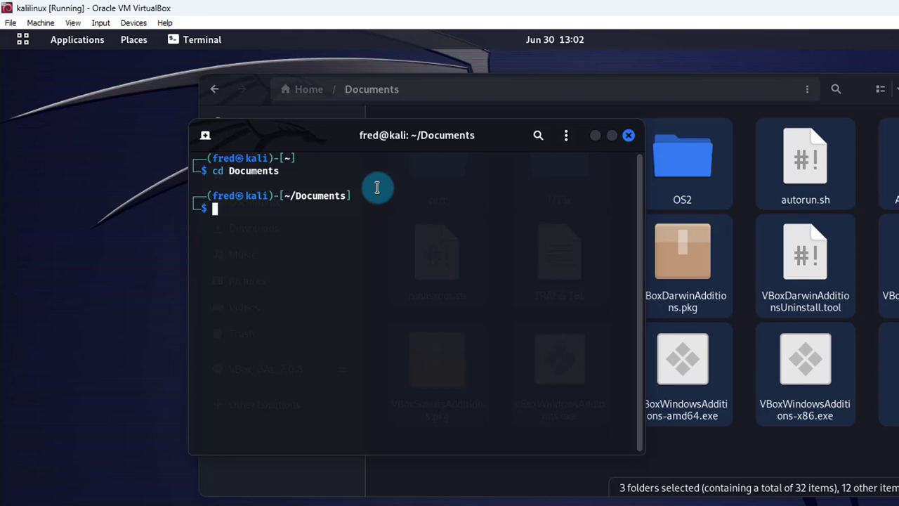
pyautogui.write('ls *run')
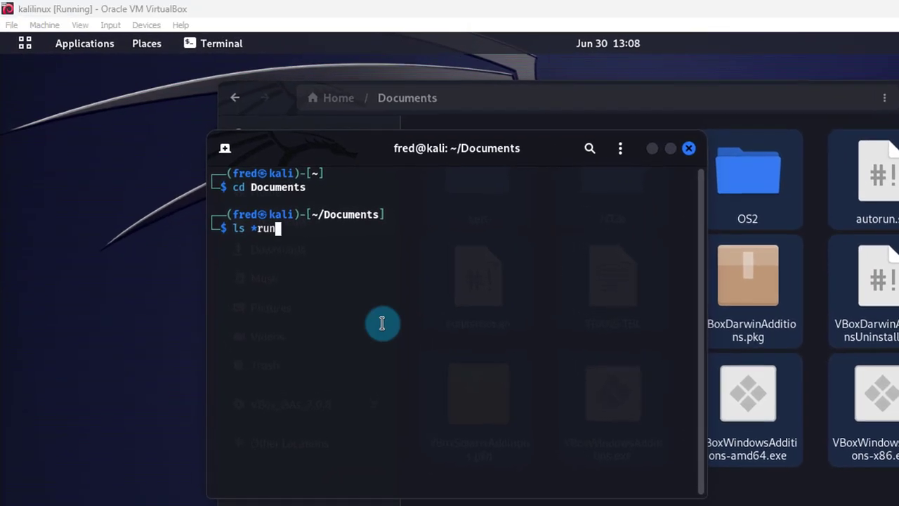
pyautogui.press('Return')
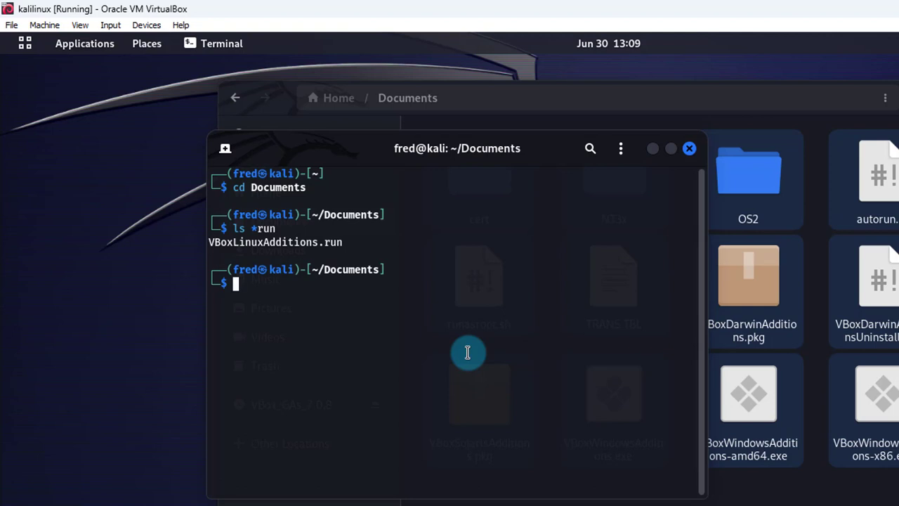
# Run 'chmod 777 VBoxLinuxAdditions.run' to make the installer fully executable.
pyautogui.write('chmod 777')
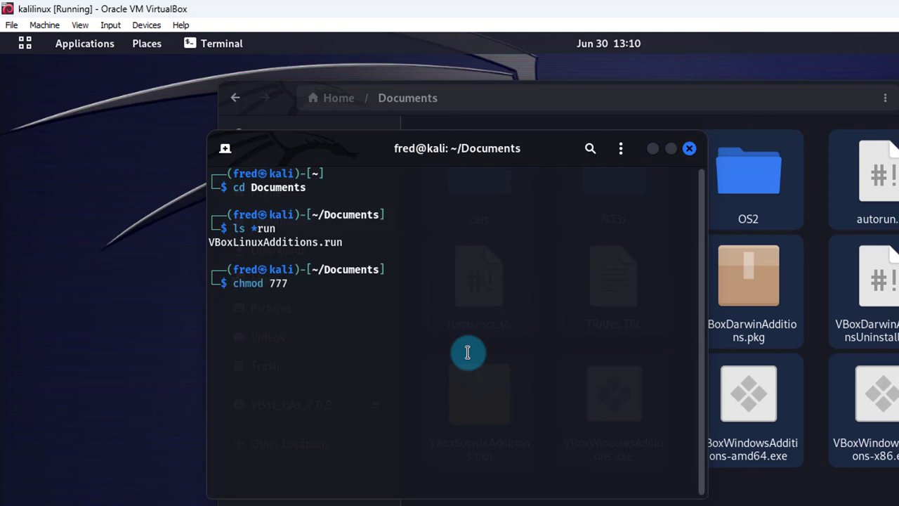
pyautogui.middleClick(312, 280)
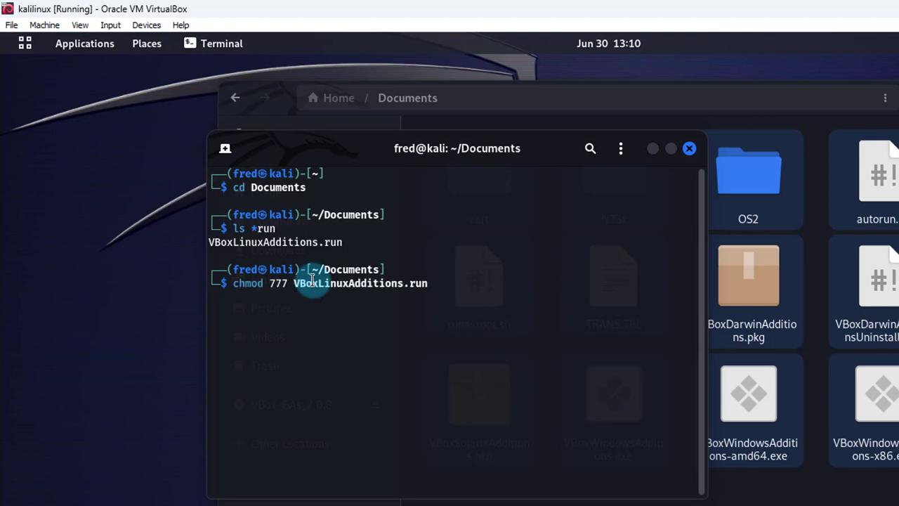
pyautogui.doubleClick(430, 283)
pyautogui.press('Return')
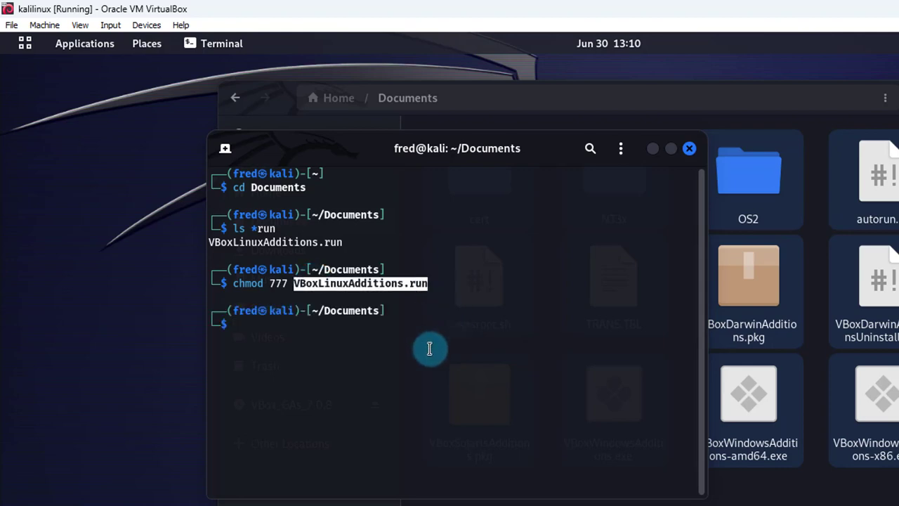
pyautogui.write('sudo')
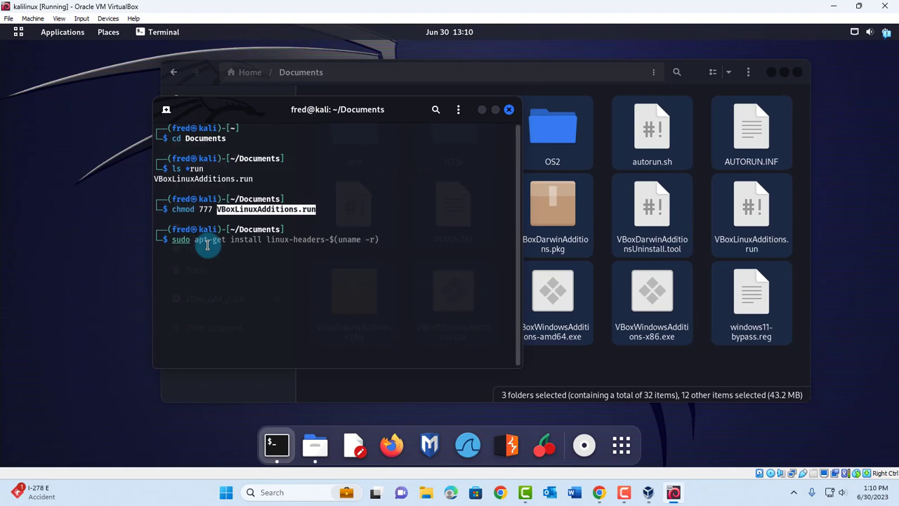
pyautogui.write(' ./')
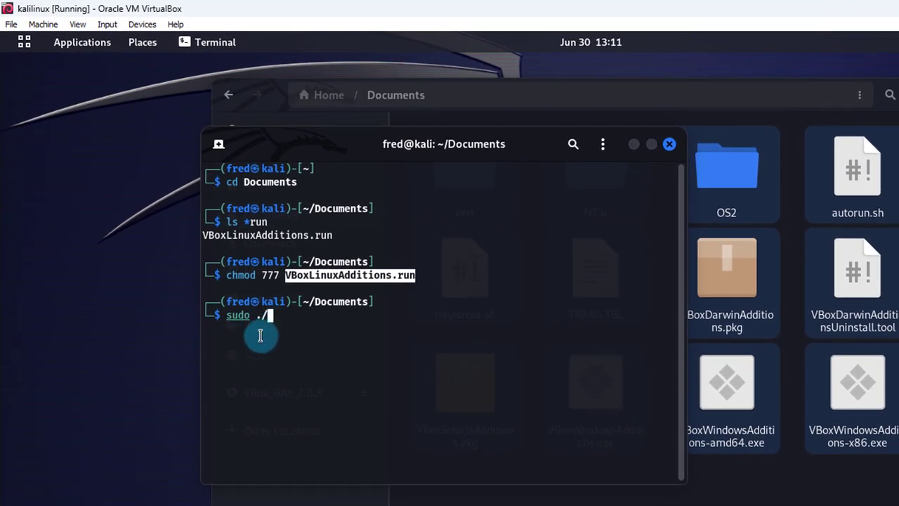
# Run 'sudo ./VBoxLinuxAdditions.run', enter the password, answer yes, then type 'sudo reboot now'.
pyautogui.rightClick(275, 317)
pyautogui.click(313, 372)
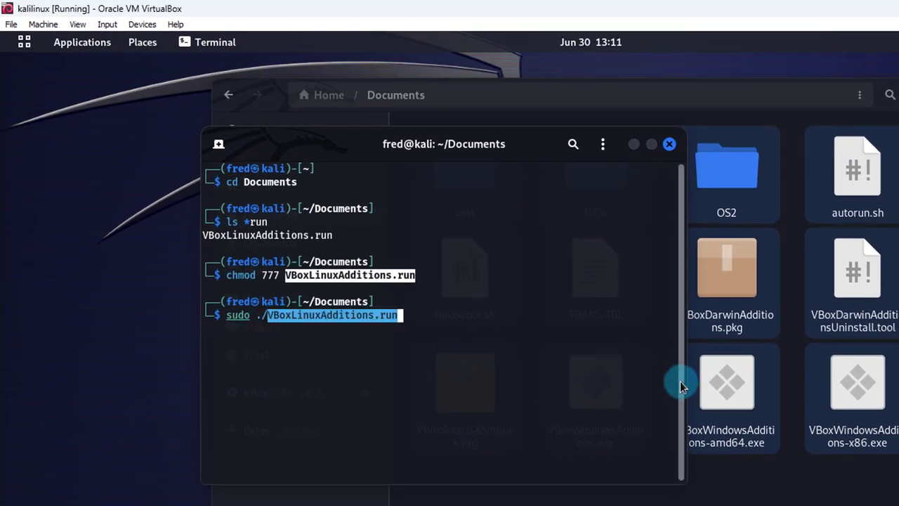
pyautogui.click(485, 339)
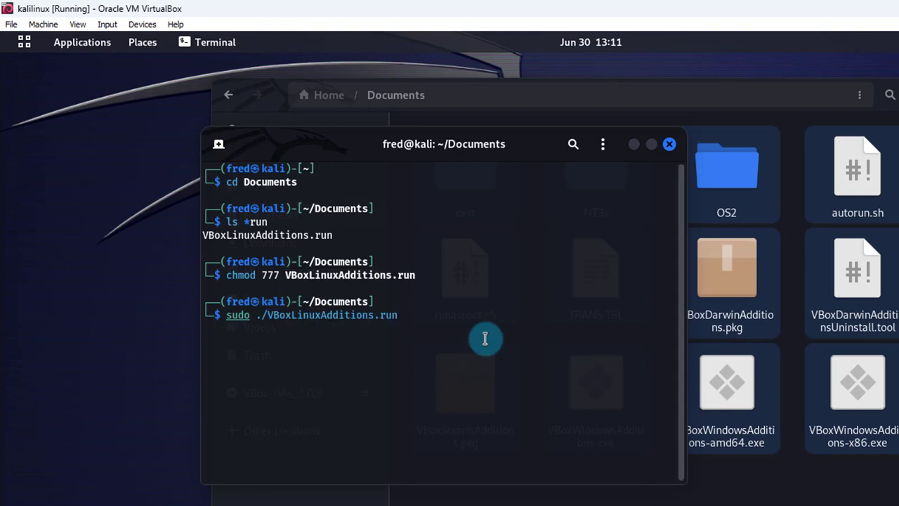
pyautogui.press('Return')
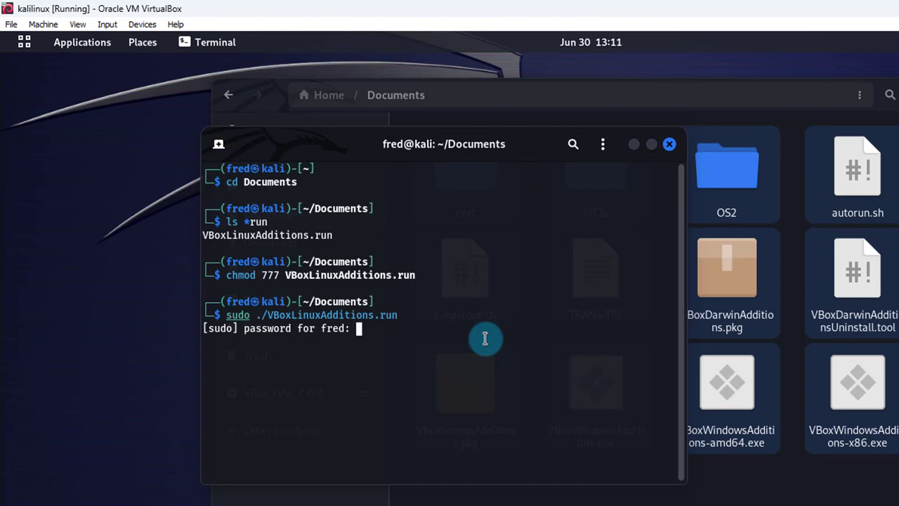
pyautogui.press('Return')
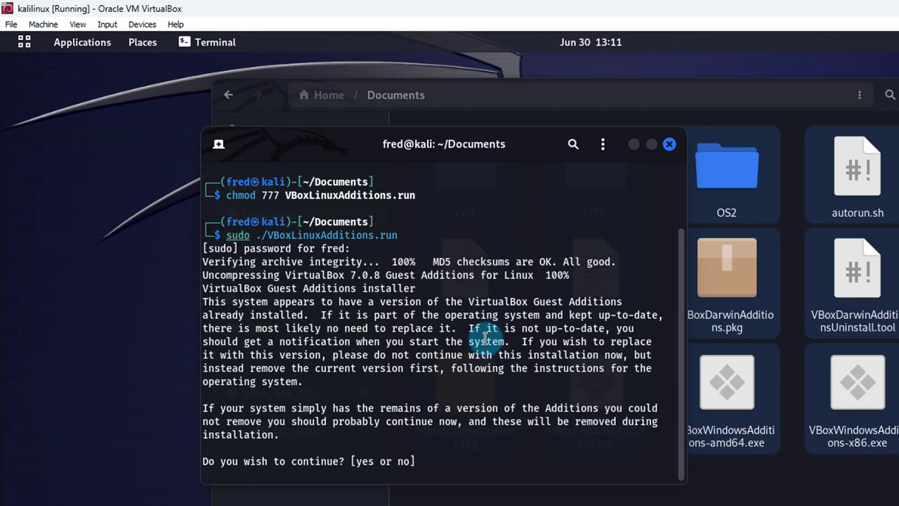
pyautogui.write('yes')
pyautogui.press('Return')
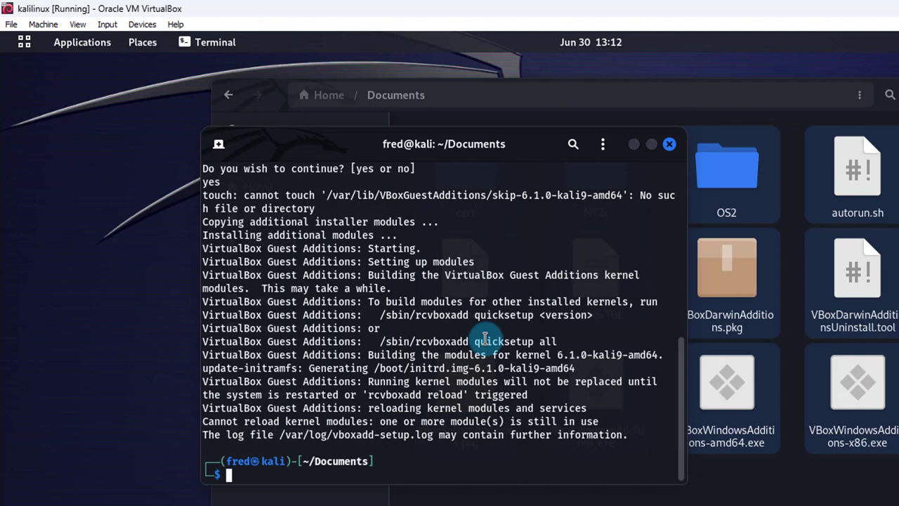
pyautogui.write('sudo reboo')
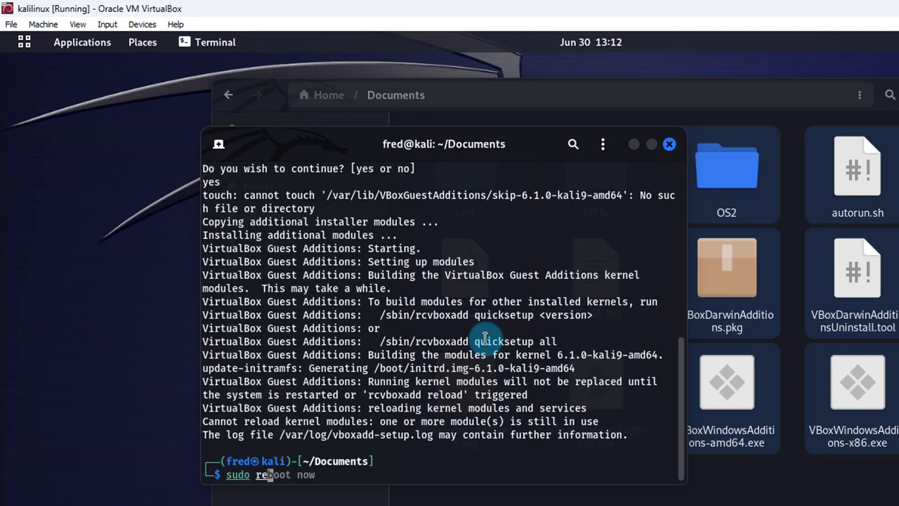
pyautogui.write('t now')
# Reboot the Kali guest, boot the default GRUB entry and log back in with the user's password.
pyautogui.press('Return')
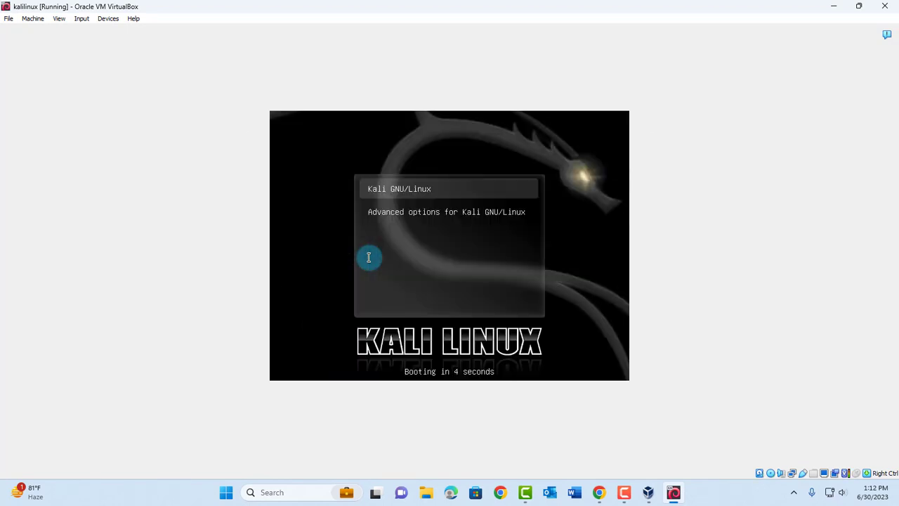
pyautogui.press('Return')
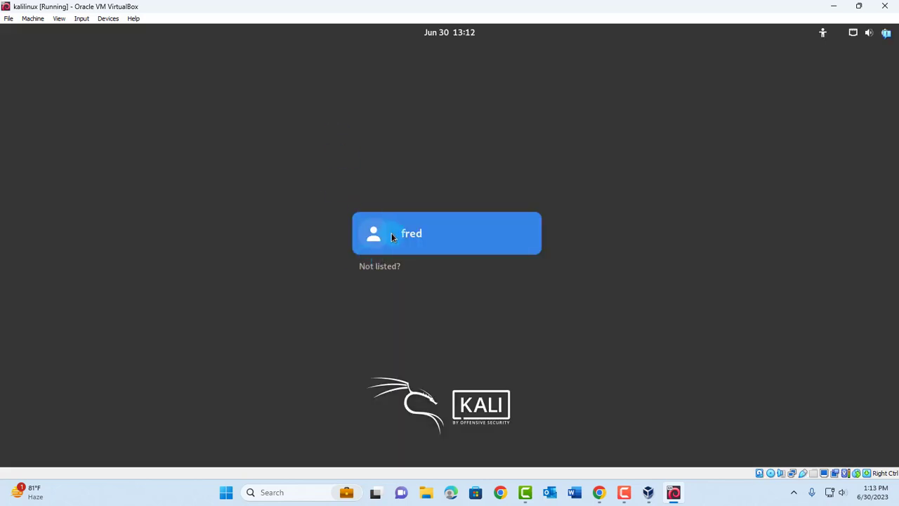
pyautogui.click(394, 237)
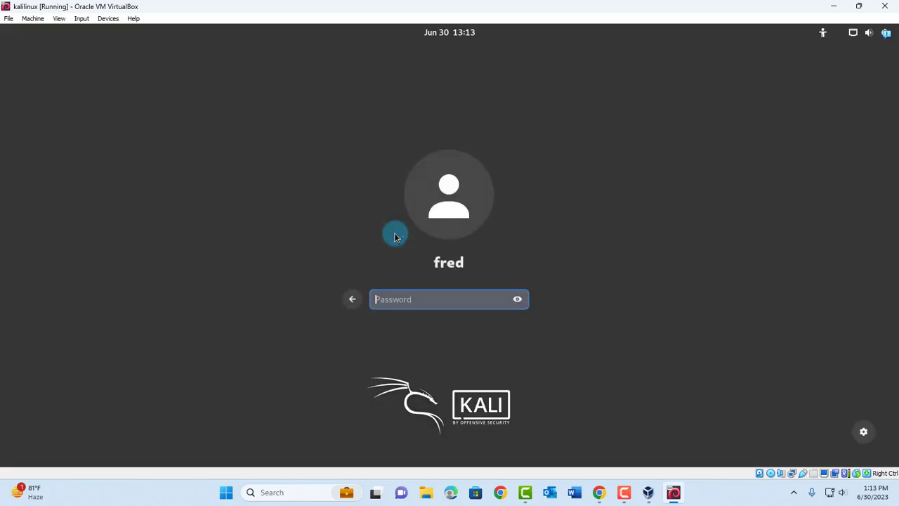
pyautogui.write('••')
pyautogui.press('Return')
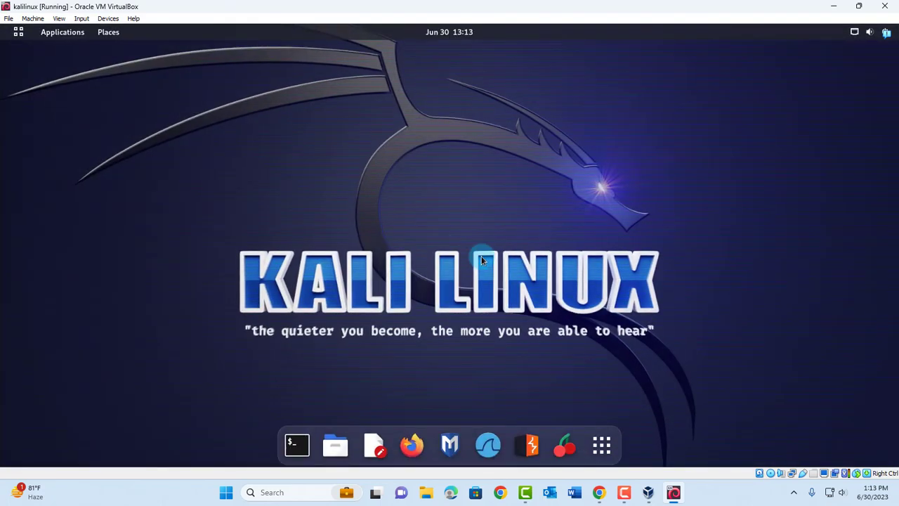
# Show the applications grid and page to the second page and back.
pyautogui.click(602, 445)
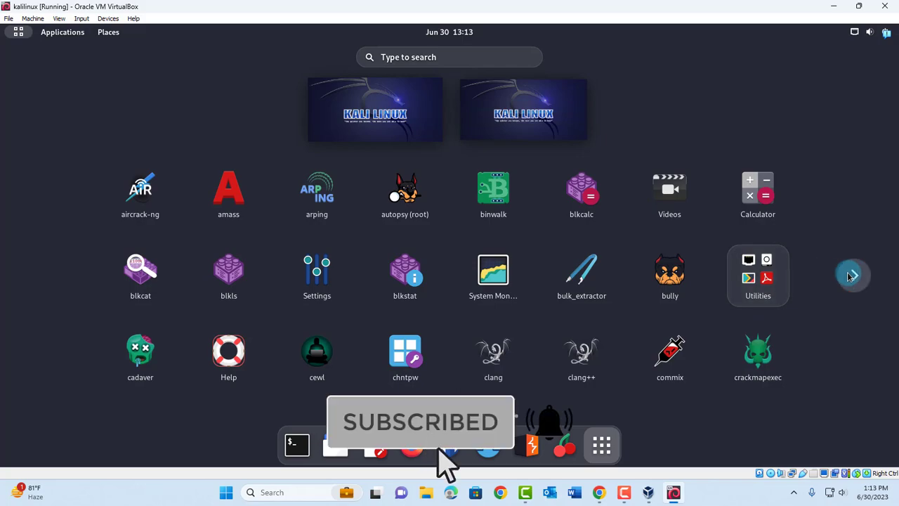
pyautogui.click(855, 274)
pyautogui.click(43, 275)
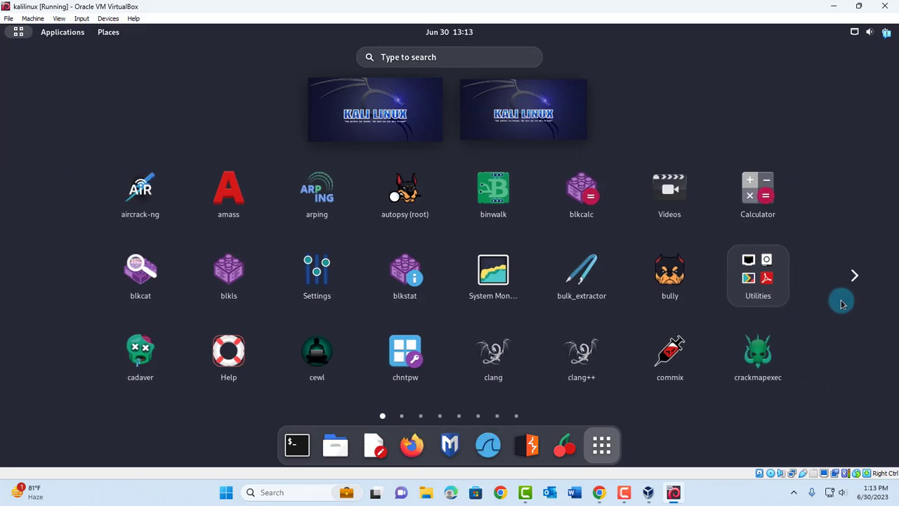